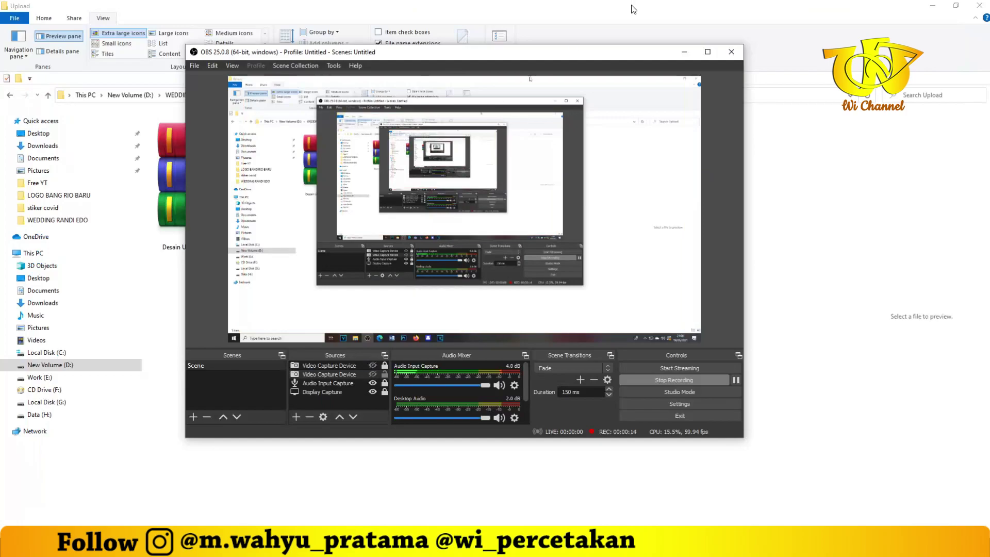
Move the OBS Studio window aside so the Upload folder with the archive is visible.
{"action": "left_click", "coordinate": [684, 52]}
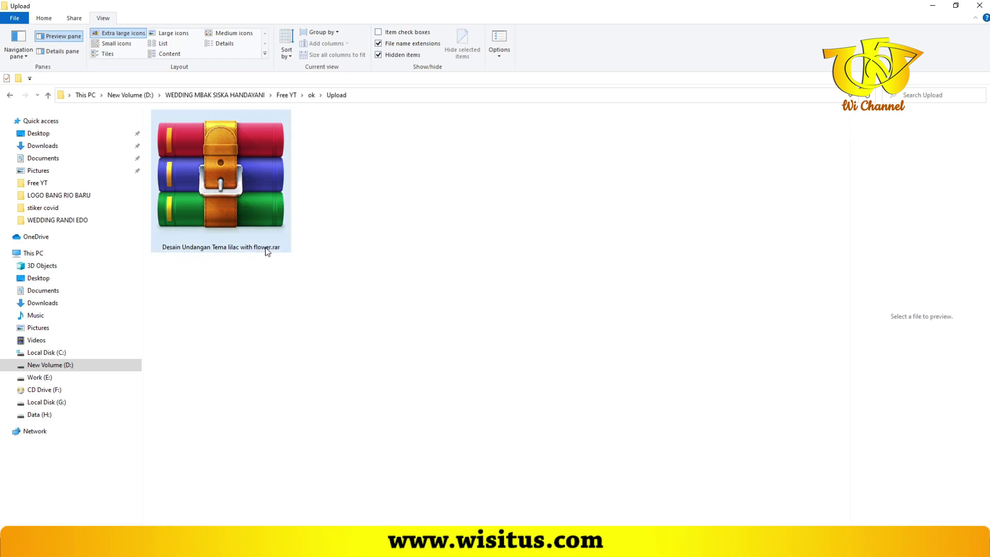
Extract the lilac invitation RAR into its own folder, entering the archive password.
{"action": "right_click", "coordinate": [245, 202]}
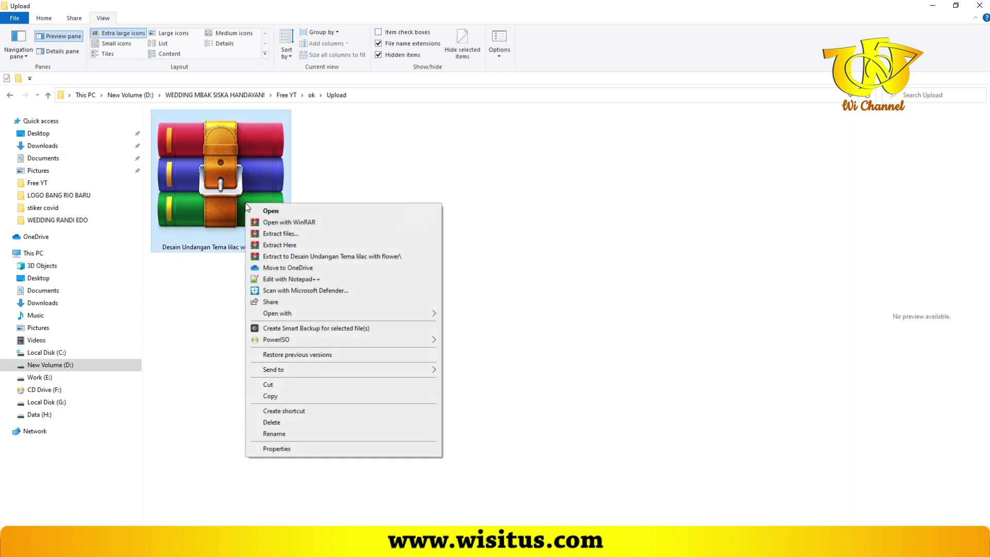
{"action": "left_click", "coordinate": [286, 258]}
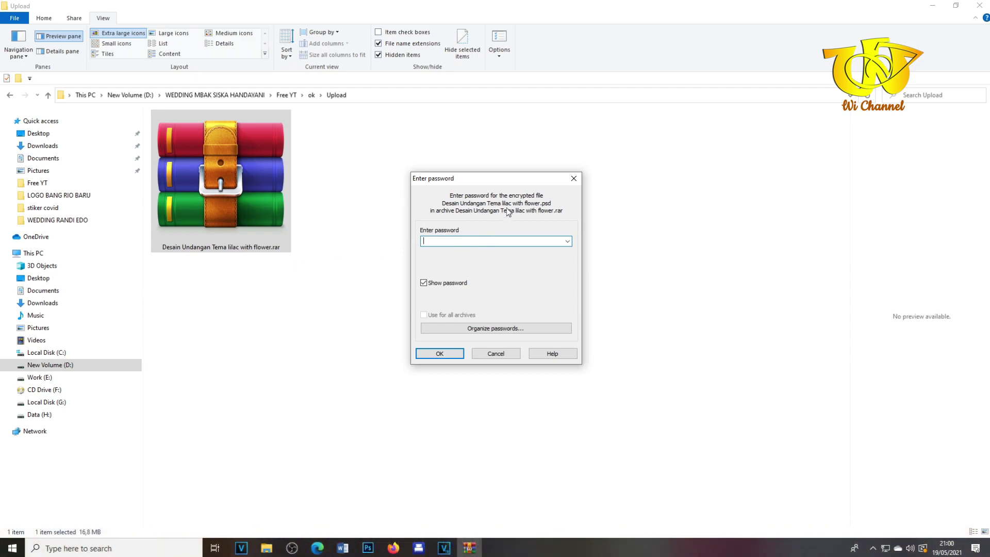
{"action": "left_click", "coordinate": [440, 354]}
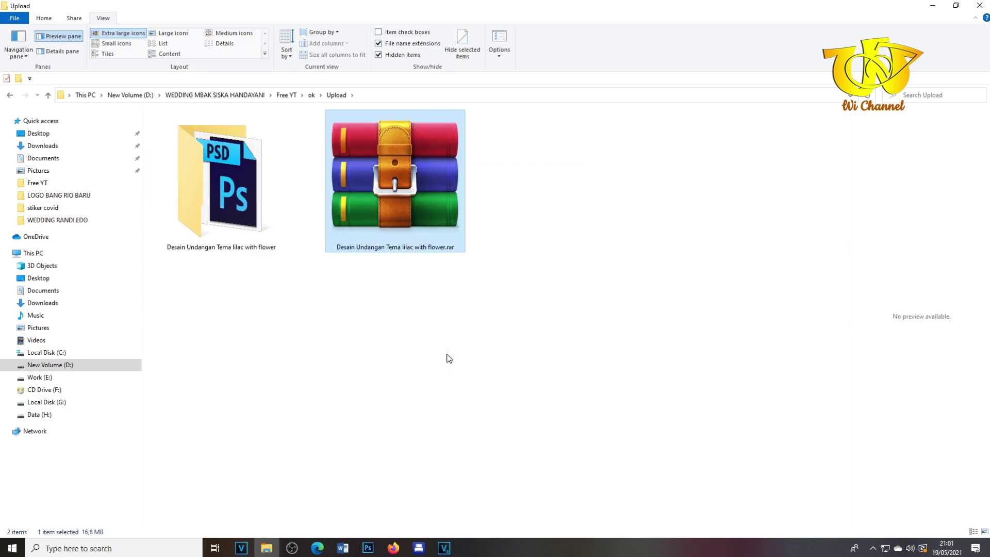
Open the extracted 'Desain Undangan Tema lilac with flower' folder and launch its PSD in Photoshop.
{"action": "left_click", "coordinate": [302, 280]}
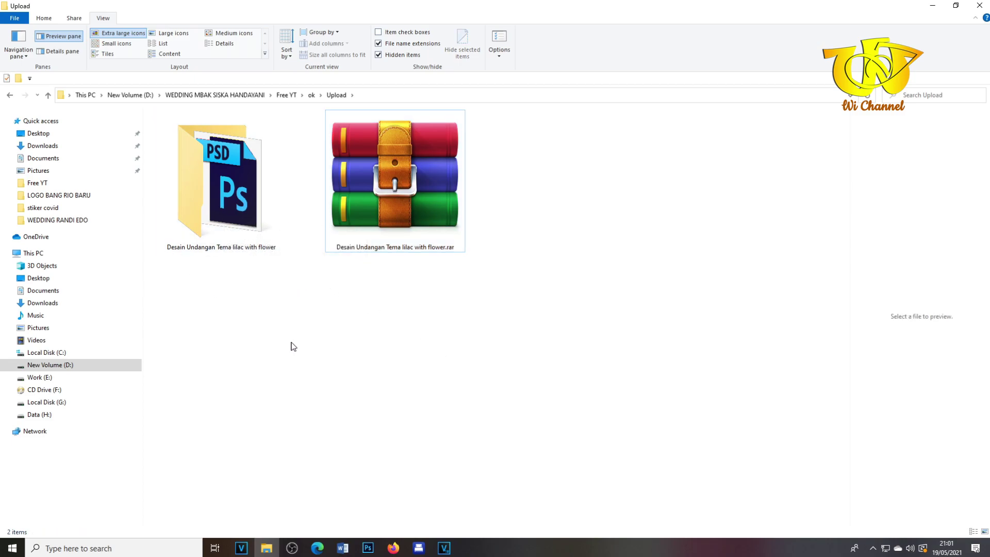
{"action": "double_click", "coordinate": [239, 220]}
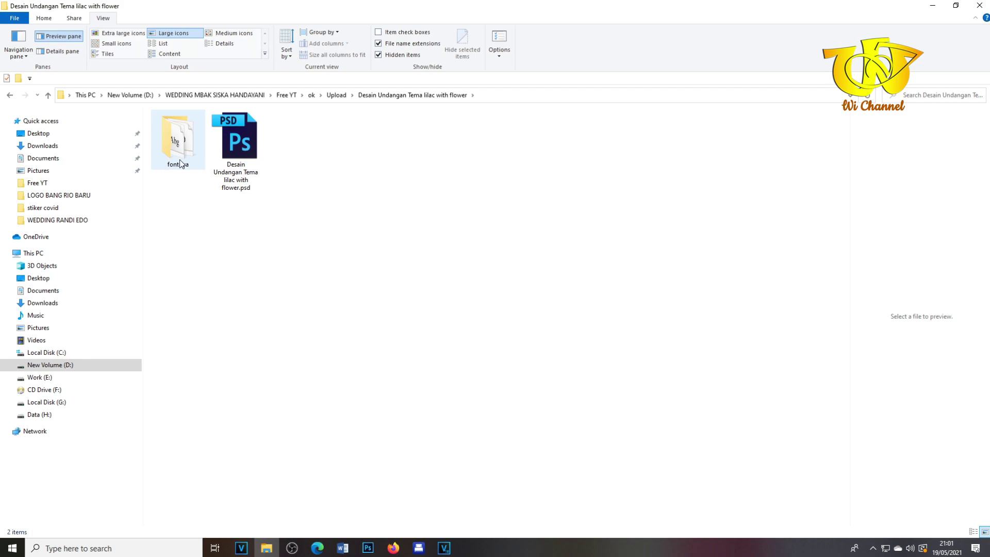
{"action": "left_click", "coordinate": [237, 145]}
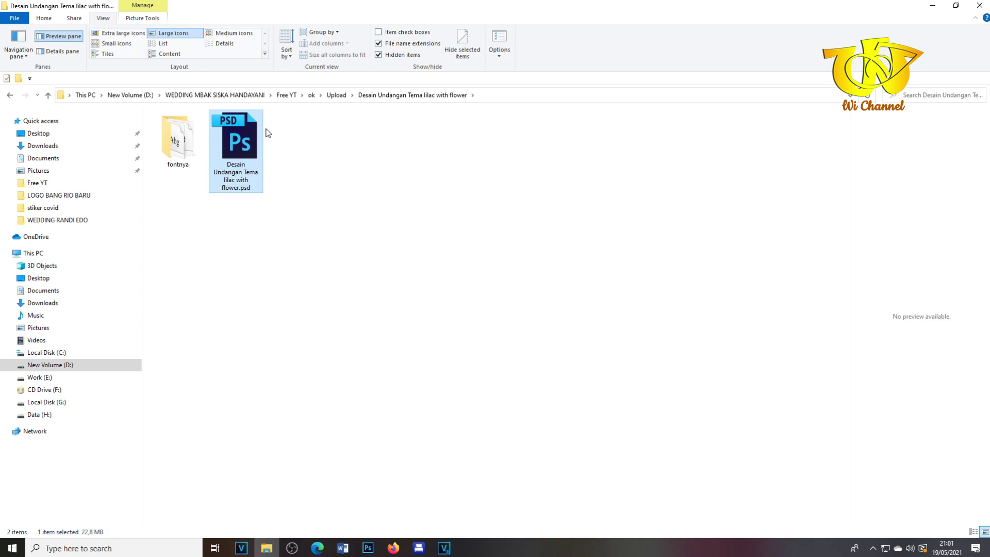
{"action": "double_click", "coordinate": [250, 151]}
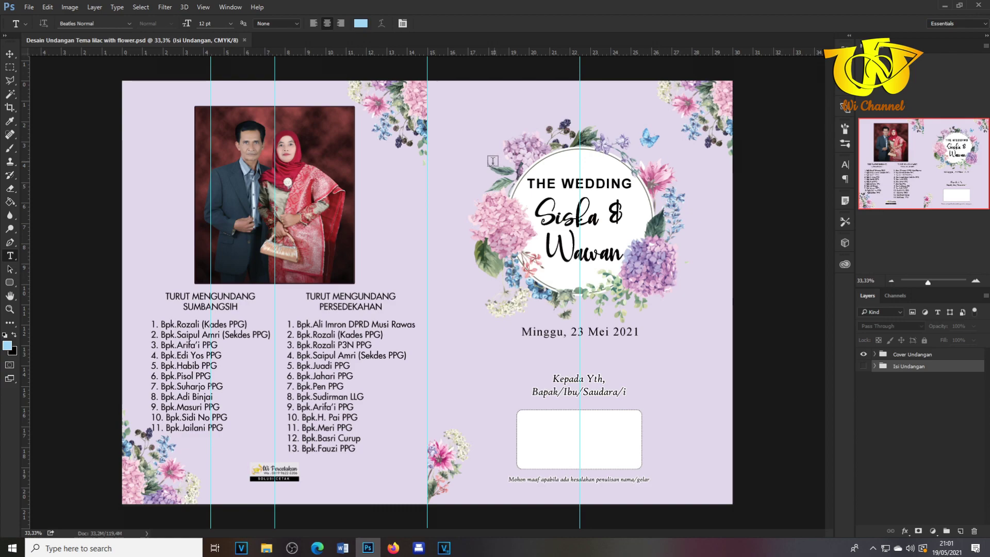
{"action": "left_click", "coordinate": [913, 358]}
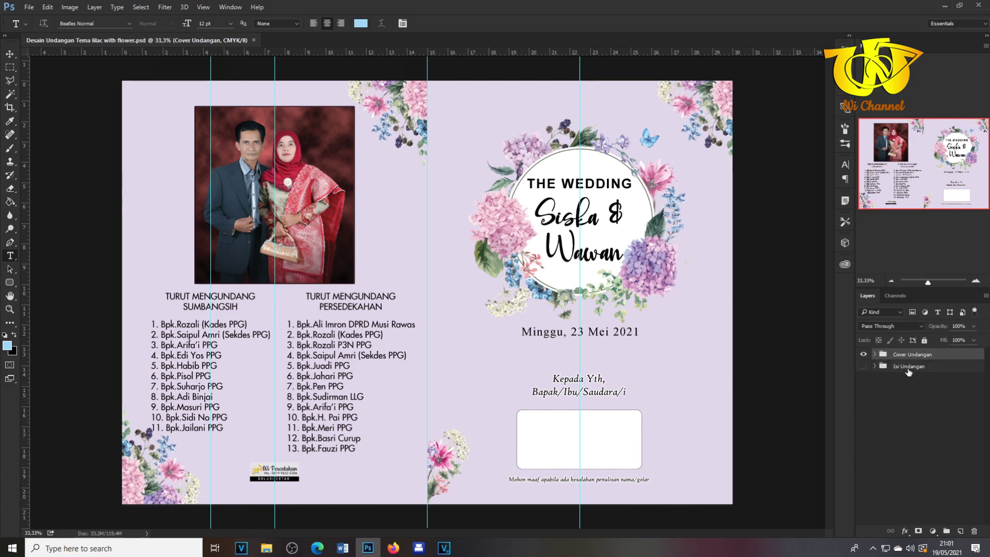
{"action": "left_click", "coordinate": [907, 370]}
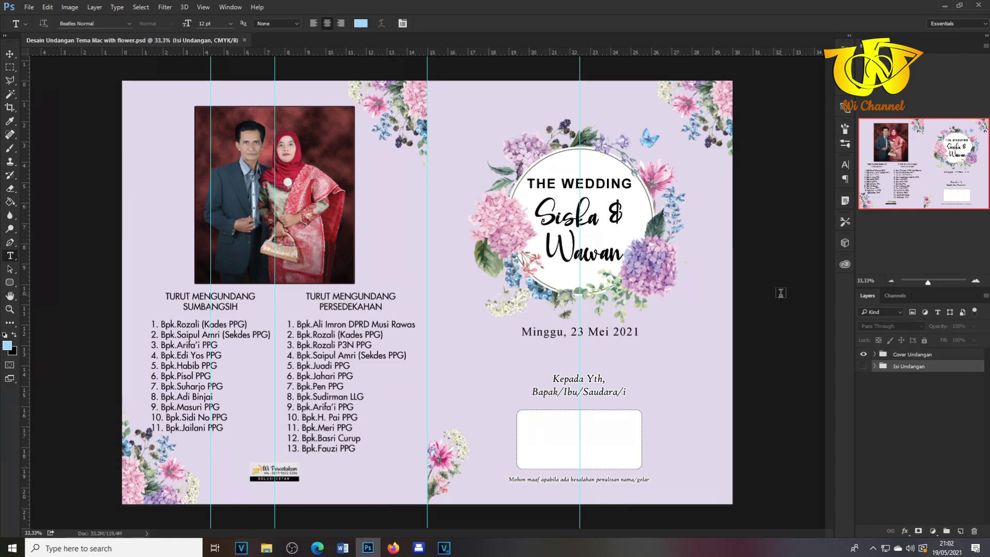
{"action": "left_click", "coordinate": [905, 355]}
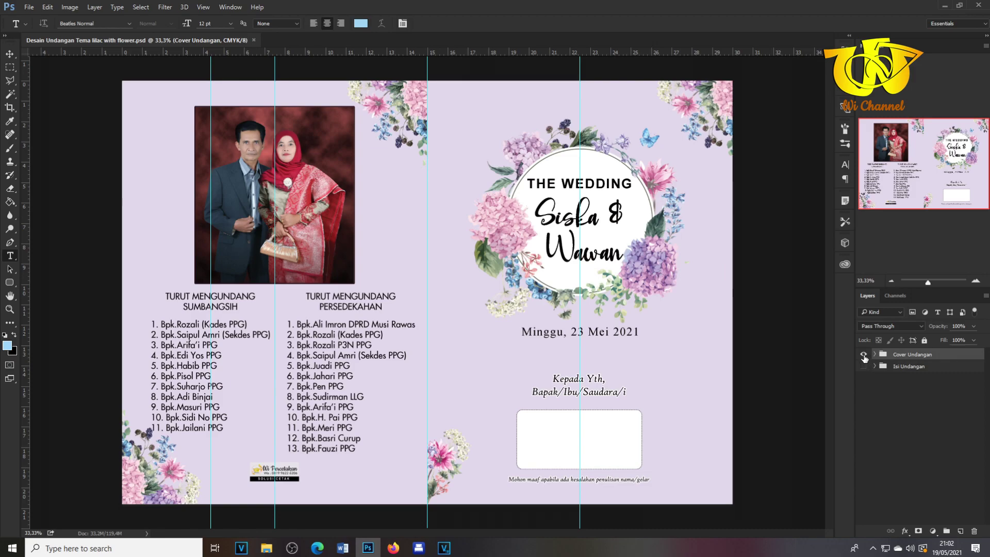
{"action": "left_click", "coordinate": [863, 354]}
{"action": "left_click", "coordinate": [864, 366]}
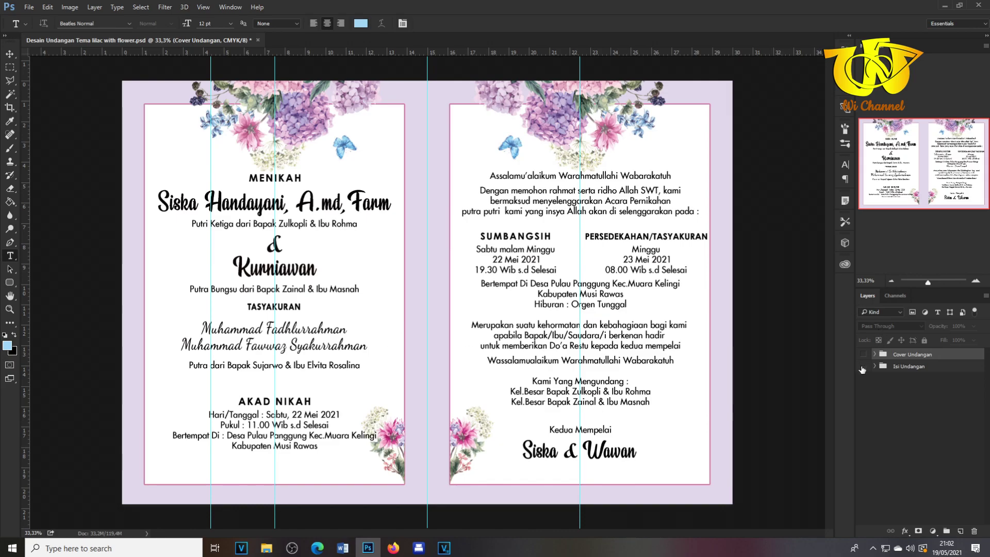
{"action": "left_click", "coordinate": [862, 367]}
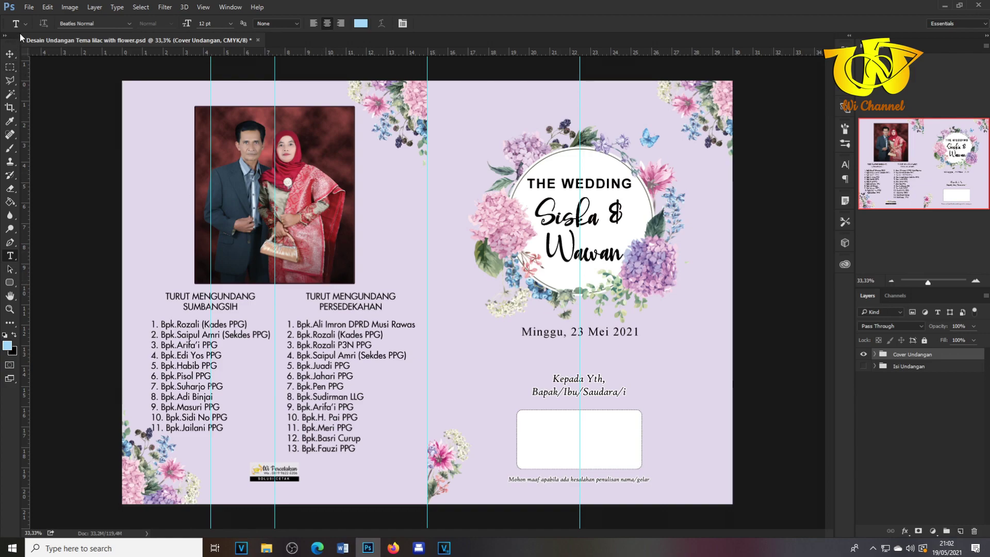
{"action": "left_click", "coordinate": [69, 7]}
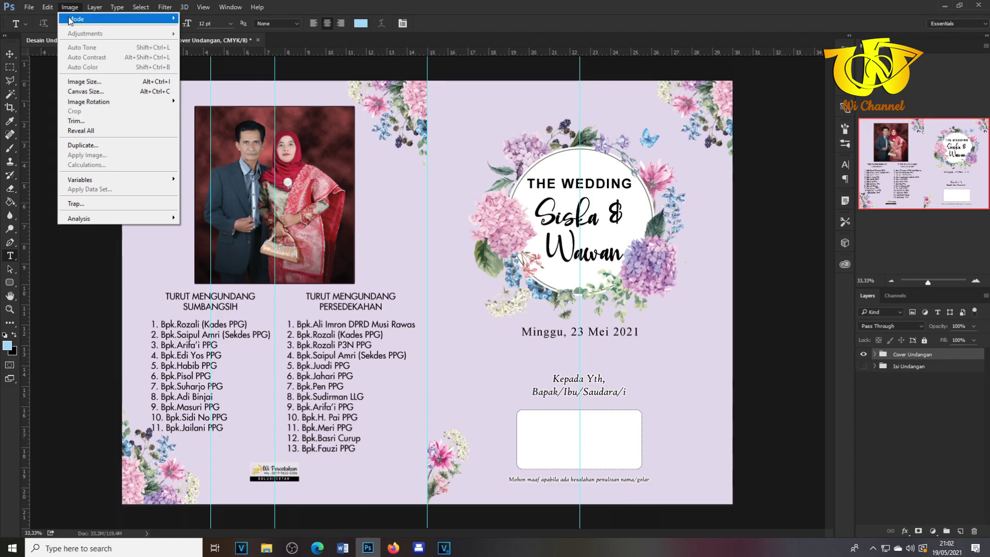
{"action": "left_click", "coordinate": [84, 82]}
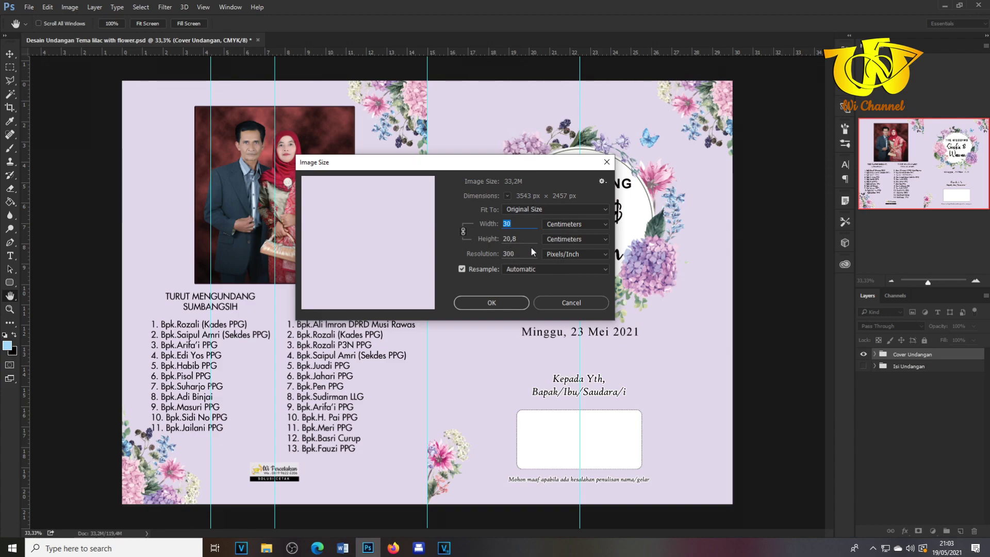
{"action": "left_click", "coordinate": [570, 303]}
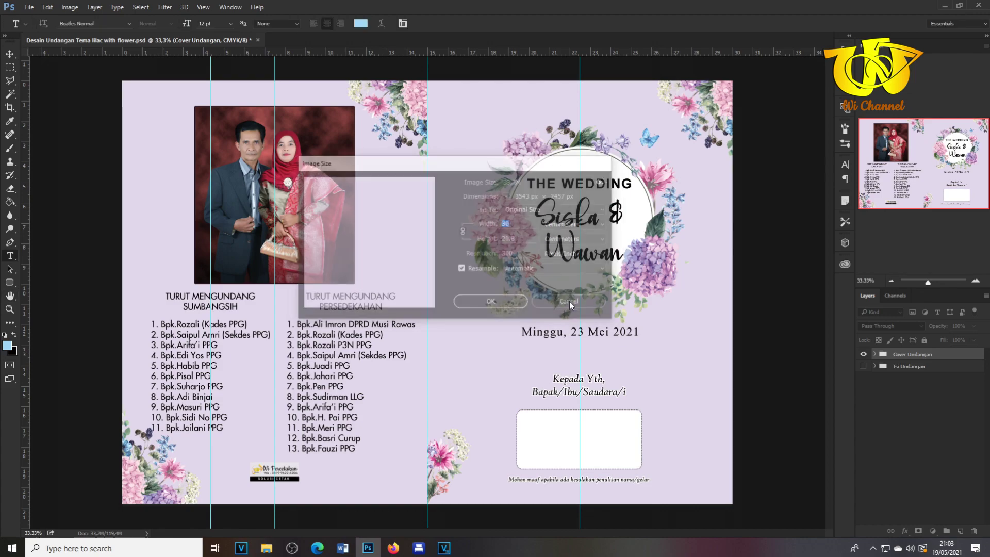
Expand Cover Undangan and select Text, Vektor bunga, Foto Ortu, Sticker Label, Logo Percetakan and Background cover in turn.
{"action": "left_click", "coordinate": [875, 355]}
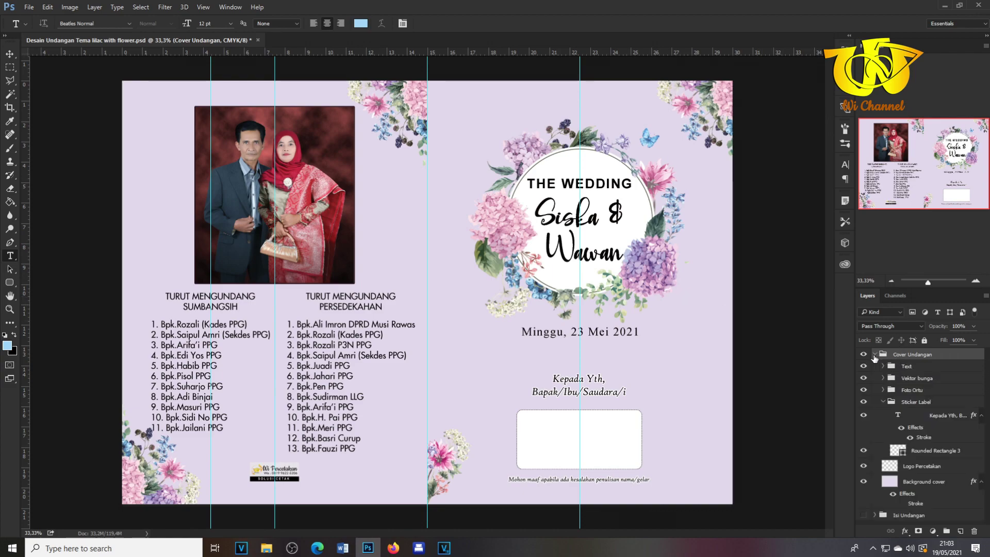
{"action": "left_click", "coordinate": [882, 402]}
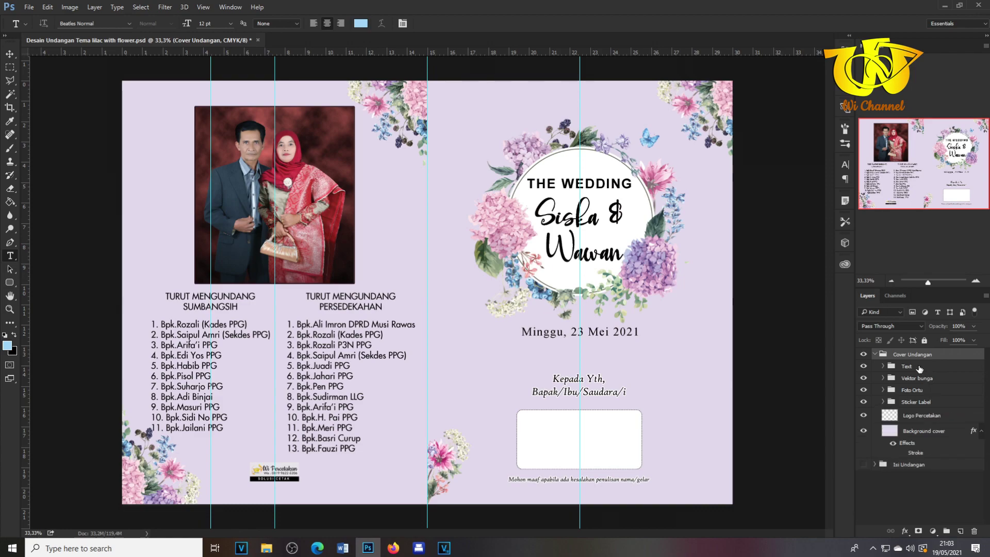
{"action": "left_click", "coordinate": [909, 366]}
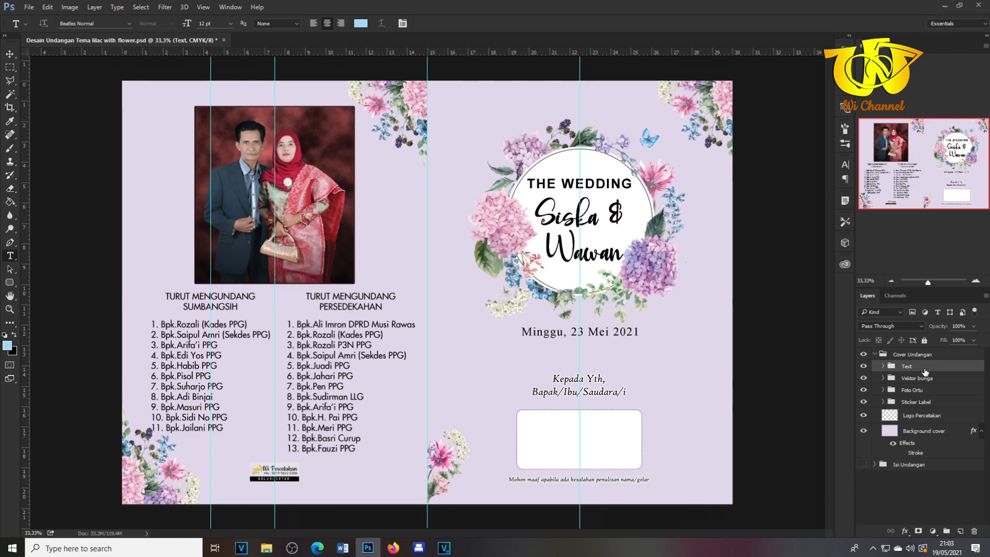
{"action": "left_click", "coordinate": [921, 383]}
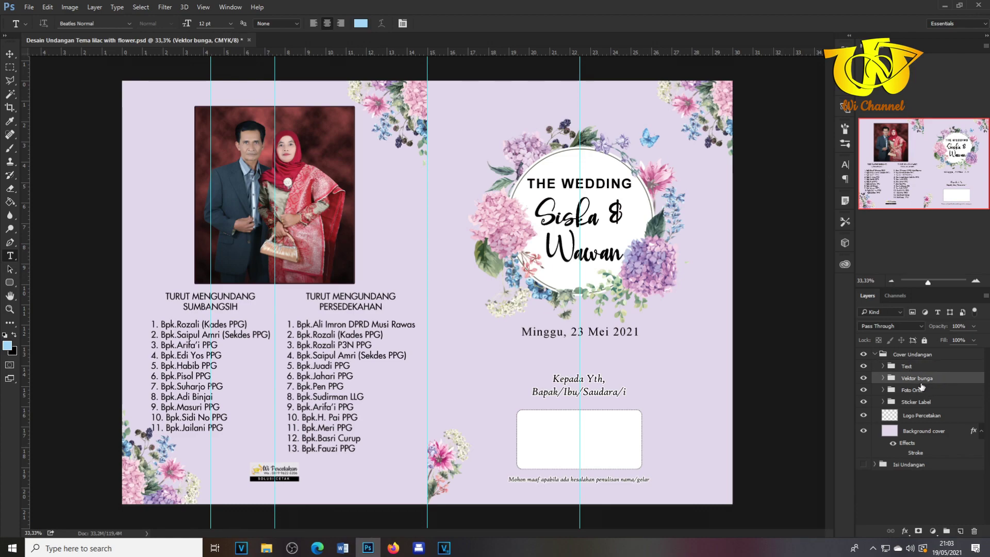
{"action": "left_click", "coordinate": [912, 394]}
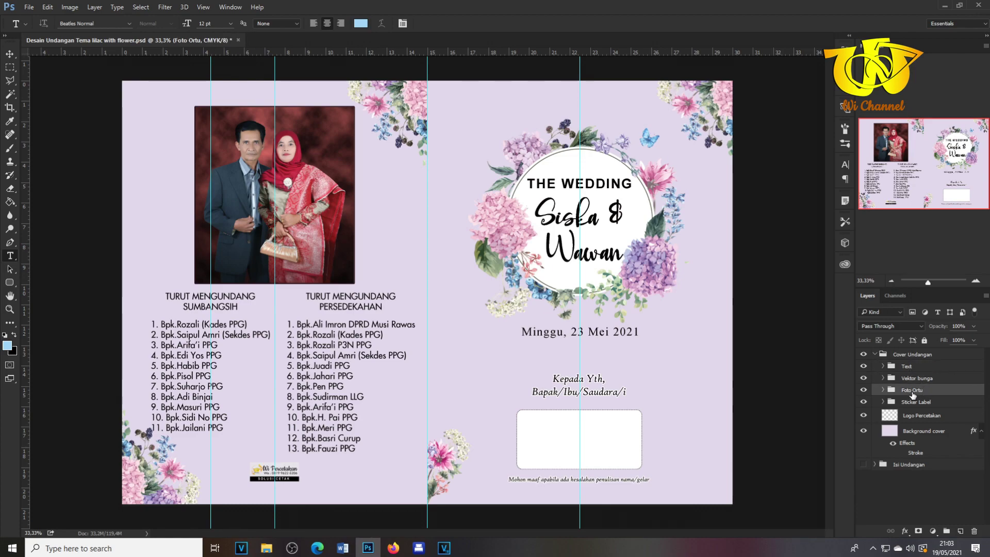
{"action": "left_click", "coordinate": [911, 406]}
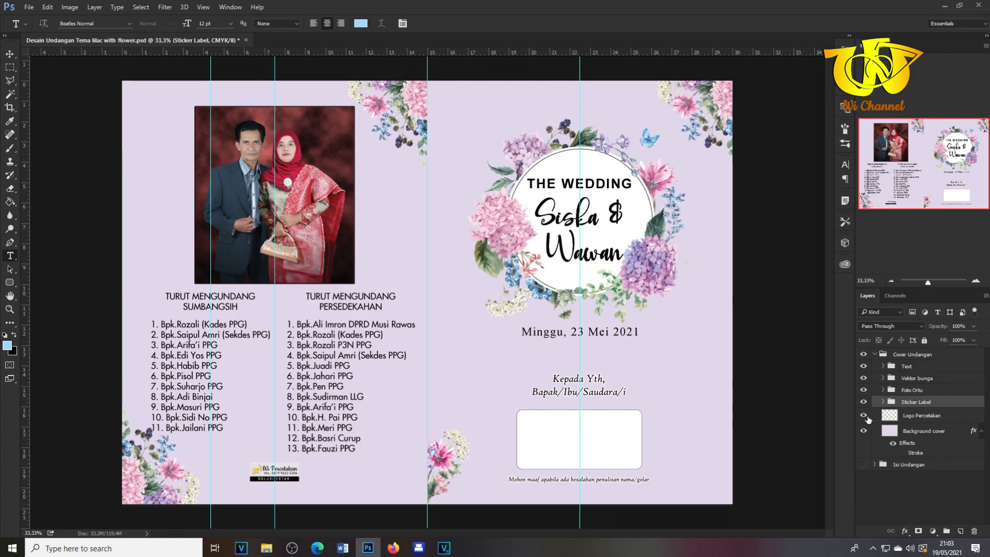
{"action": "left_click", "coordinate": [927, 419]}
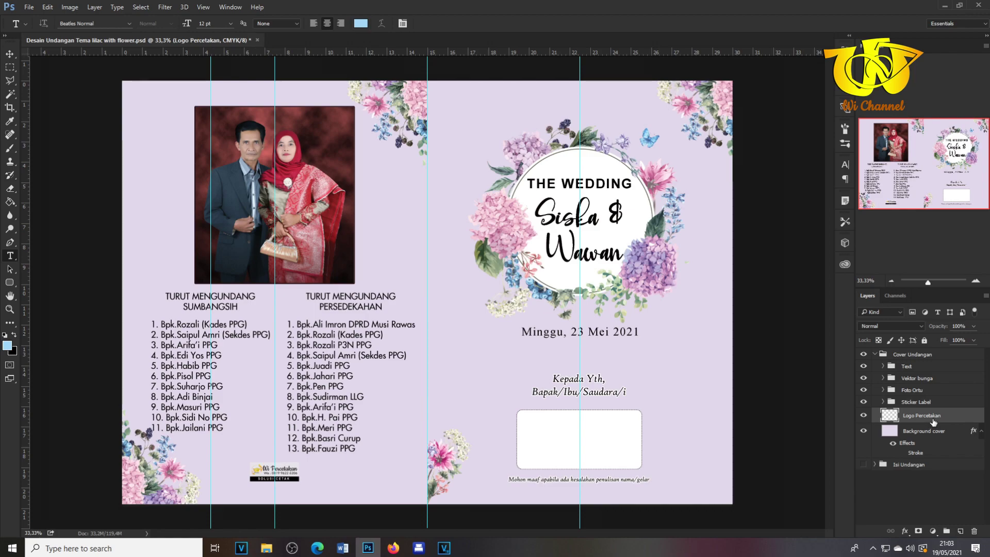
{"action": "left_click", "coordinate": [911, 437]}
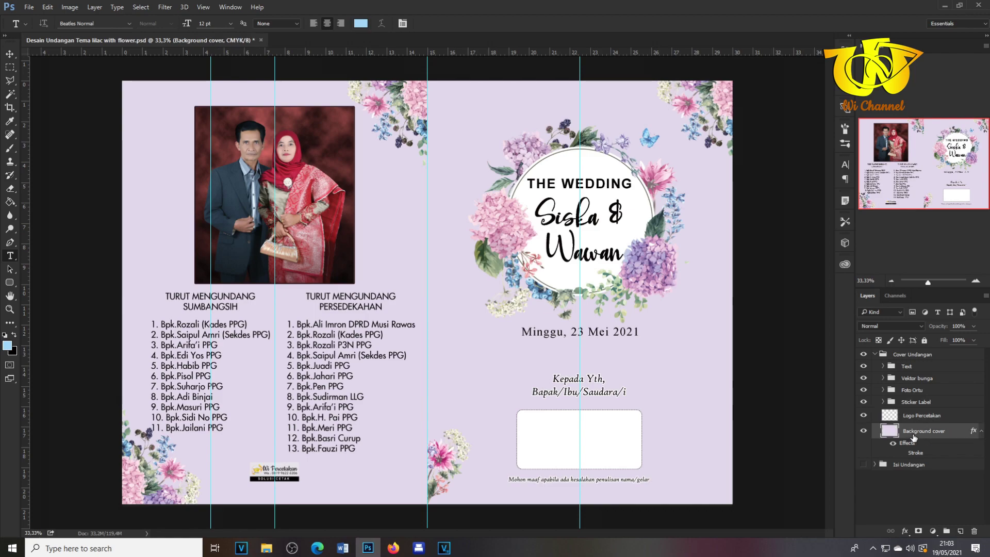
{"action": "left_click", "coordinate": [907, 367]}
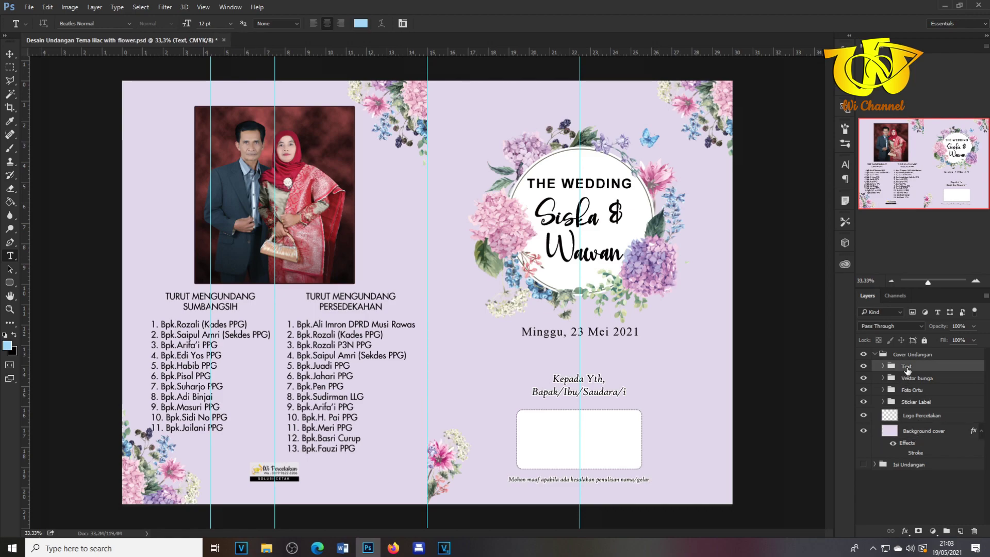
Hide the cover's Text group briefly, then show it again.
{"action": "left_click", "coordinate": [863, 367]}
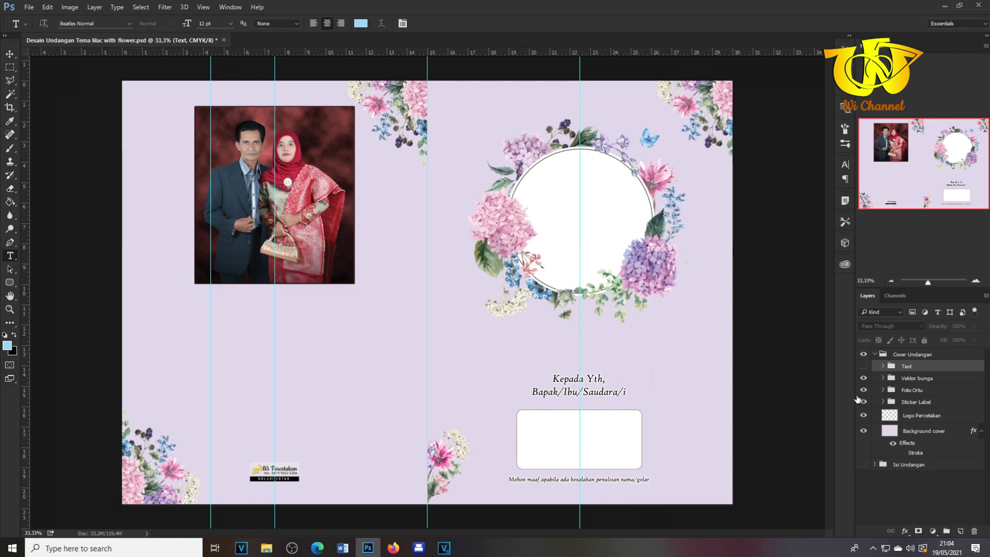
{"action": "left_click", "coordinate": [863, 365]}
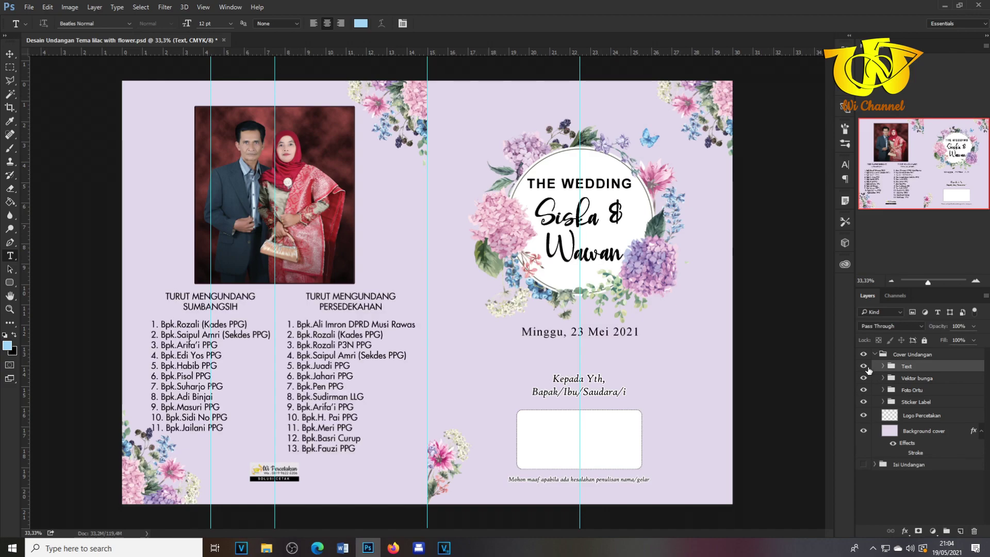
{"action": "right_click", "coordinate": [10, 255]}
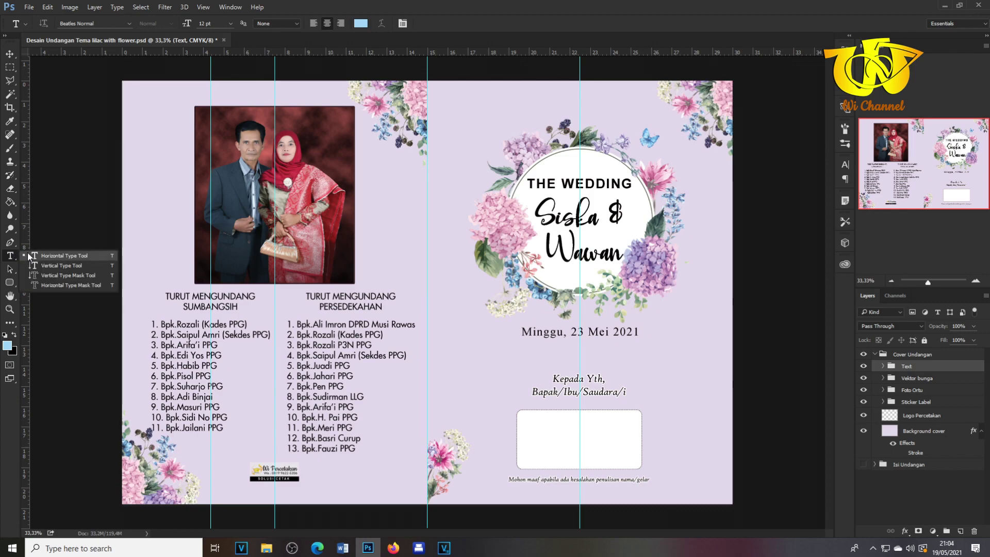
{"action": "left_click", "coordinate": [73, 259]}
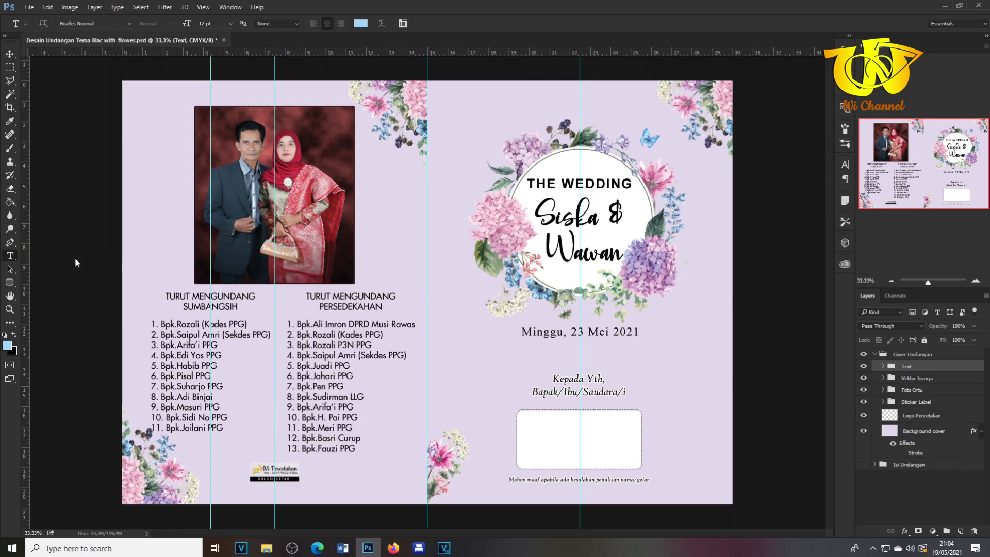
{"action": "left_click", "coordinate": [537, 183]}
{"action": "key", "text": "ctrl+a"}
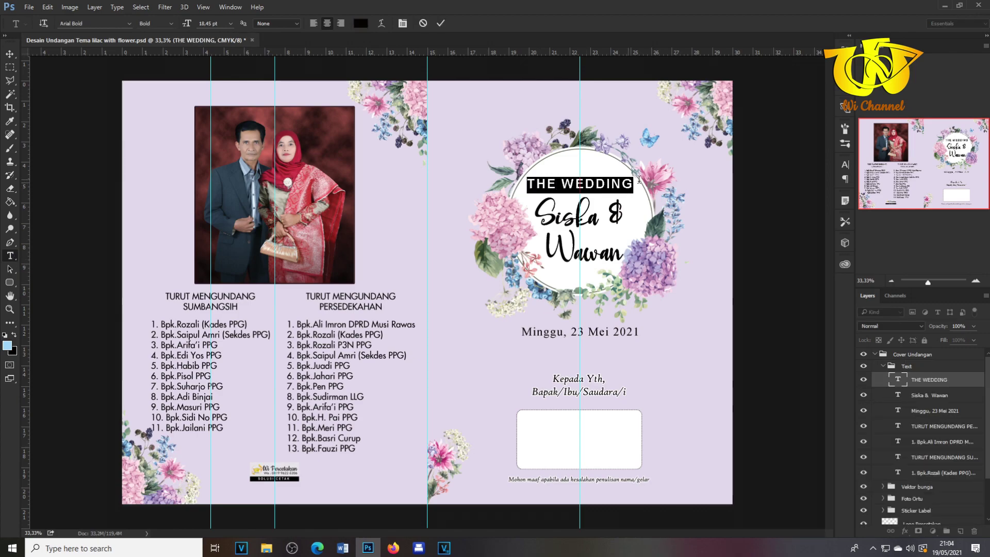
{"action": "left_click", "coordinate": [530, 181]}
{"action": "left_click_drag", "start_coordinate": [528, 181], "coordinate": [636, 185]}
{"action": "type", "text": "Wa"}
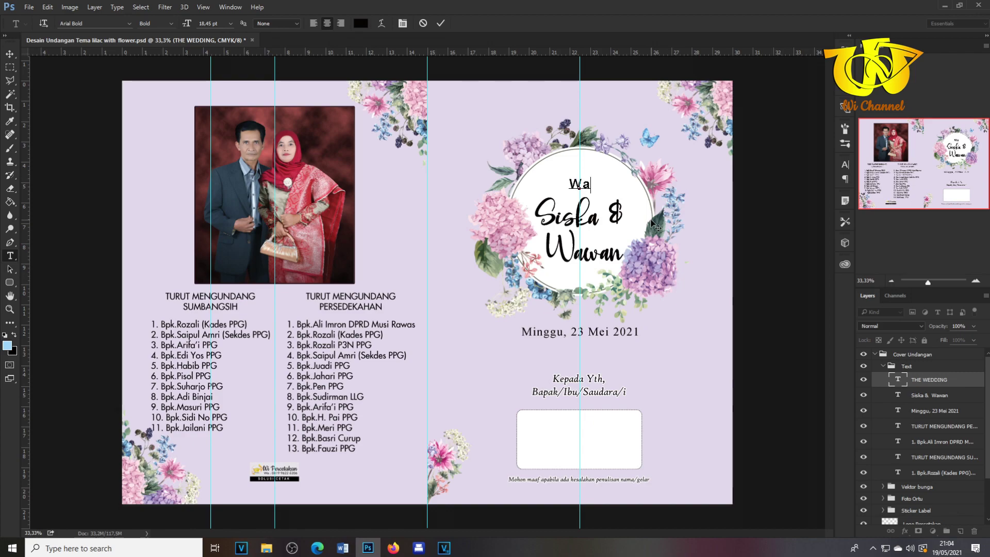
{"action": "key", "text": "BackSpace"}
{"action": "type", "text": "ALIMATRU"}
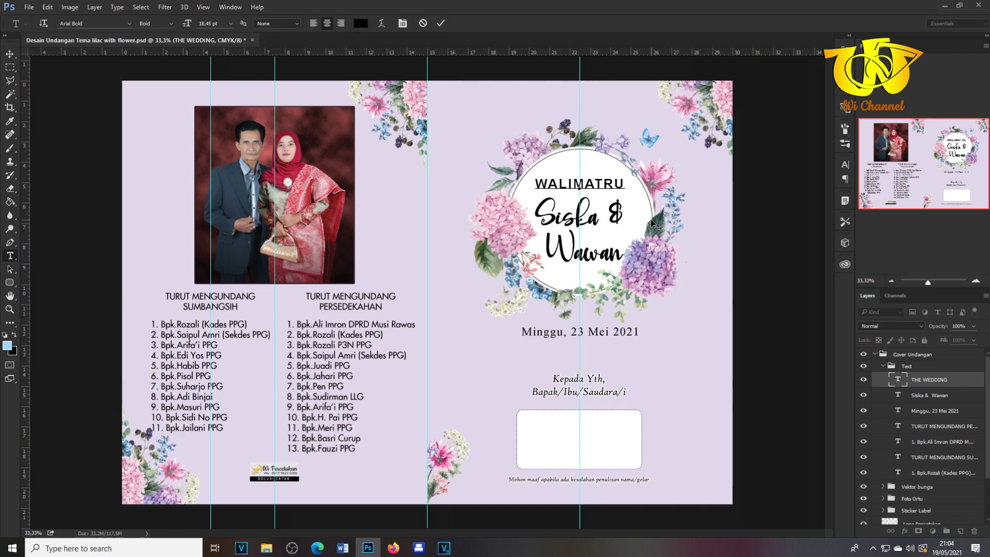
{"action": "key", "text": "BackSpace"}
{"action": "key", "text": "BackSpace"}
{"action": "type", "text": "UL URS'"}
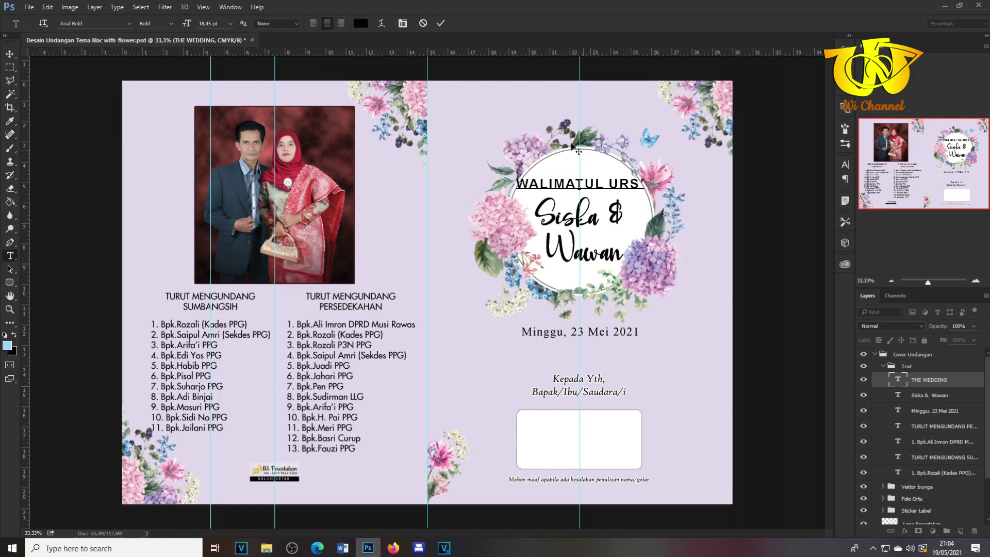
{"action": "left_click", "coordinate": [422, 24]}
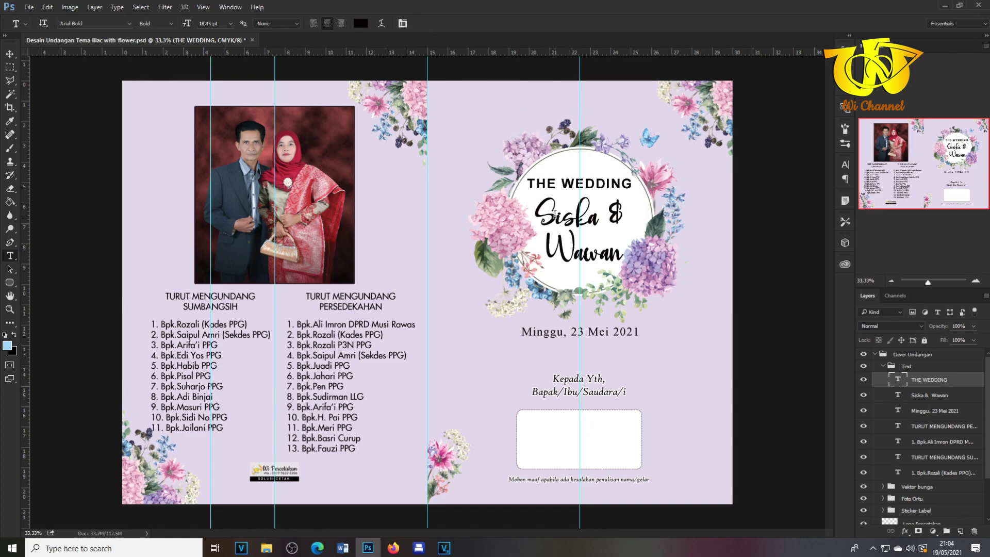
{"action": "left_click", "coordinate": [598, 218]}
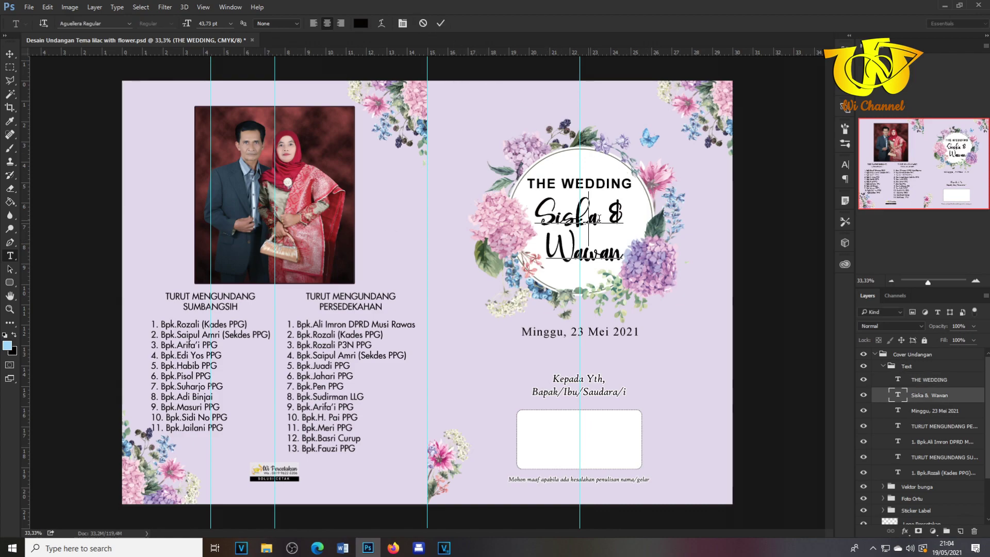
{"action": "left_click_drag", "start_coordinate": [598, 219], "coordinate": [529, 215]}
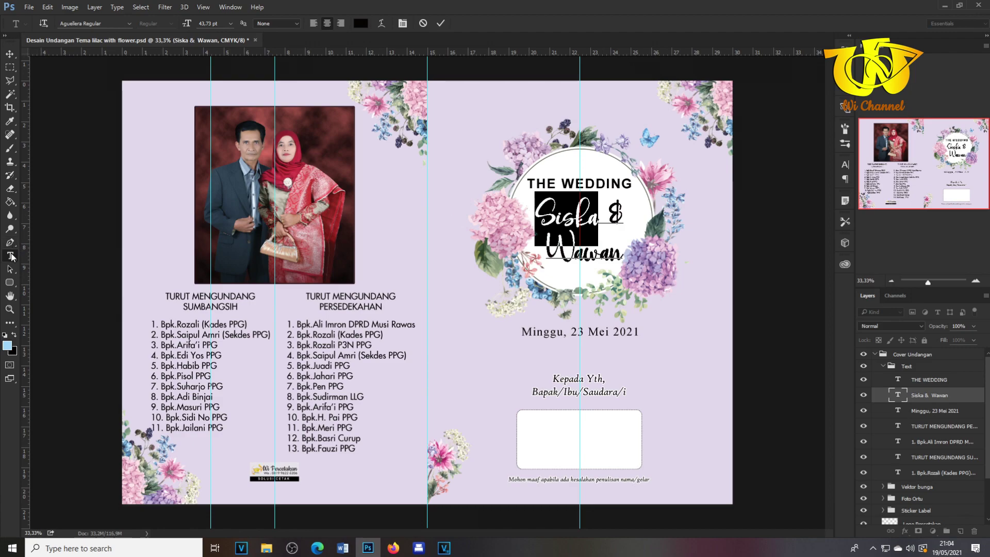
{"action": "left_click", "coordinate": [11, 256]}
{"action": "left_click", "coordinate": [588, 207]}
{"action": "left_click", "coordinate": [440, 23]}
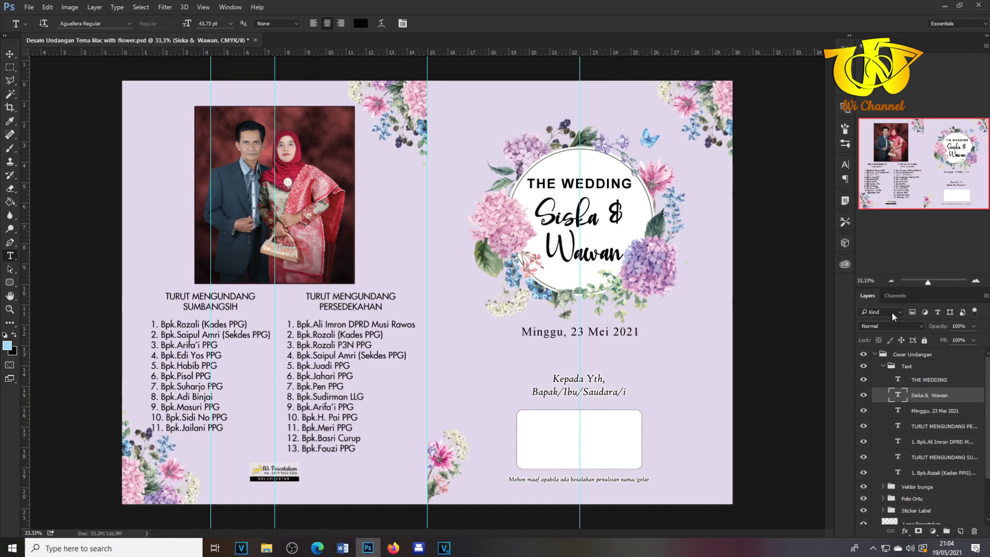
{"action": "left_click", "coordinate": [905, 369]}
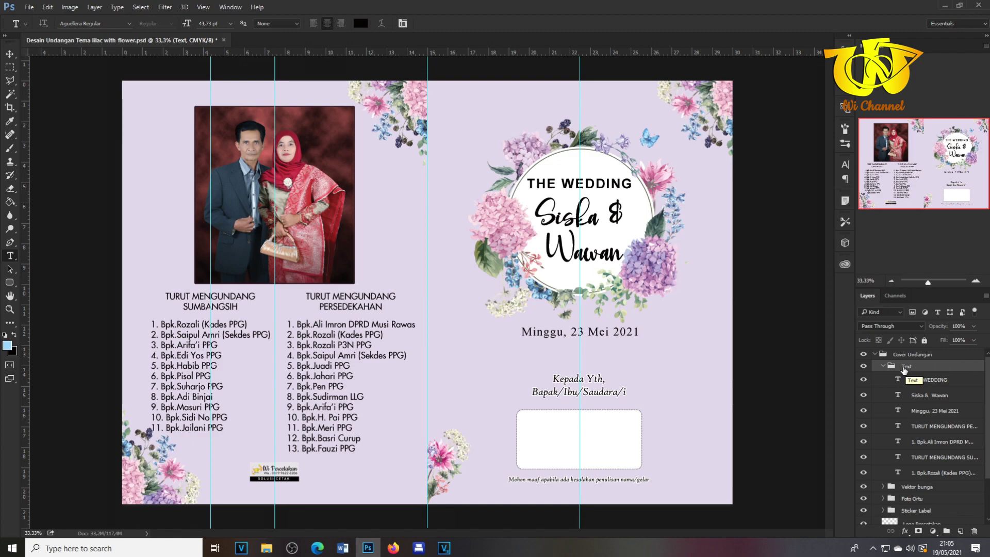
Collapse the Text group and toggle the Vektor bunga flower artwork off and on.
{"action": "left_click", "coordinate": [883, 365]}
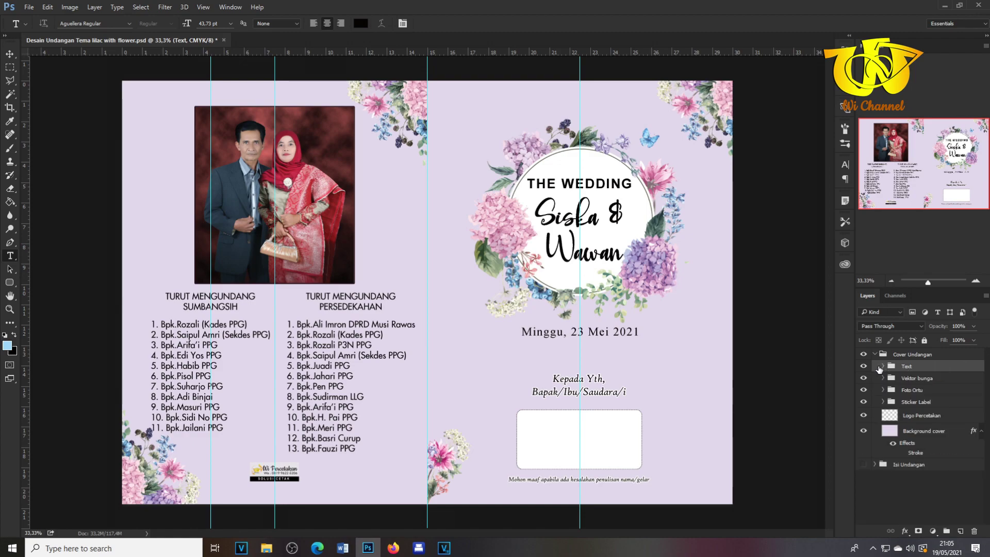
{"action": "left_click", "coordinate": [881, 365]}
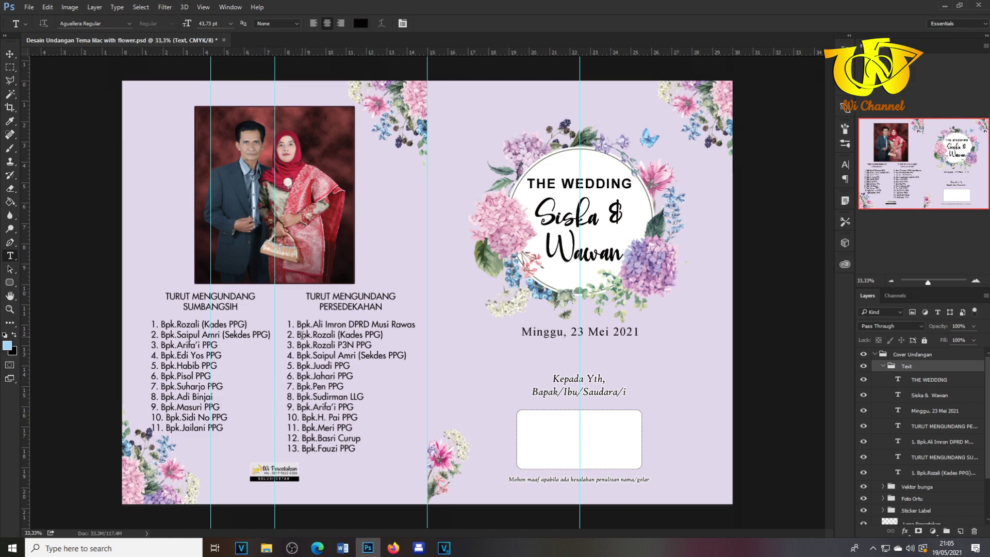
{"action": "left_click", "coordinate": [883, 366]}
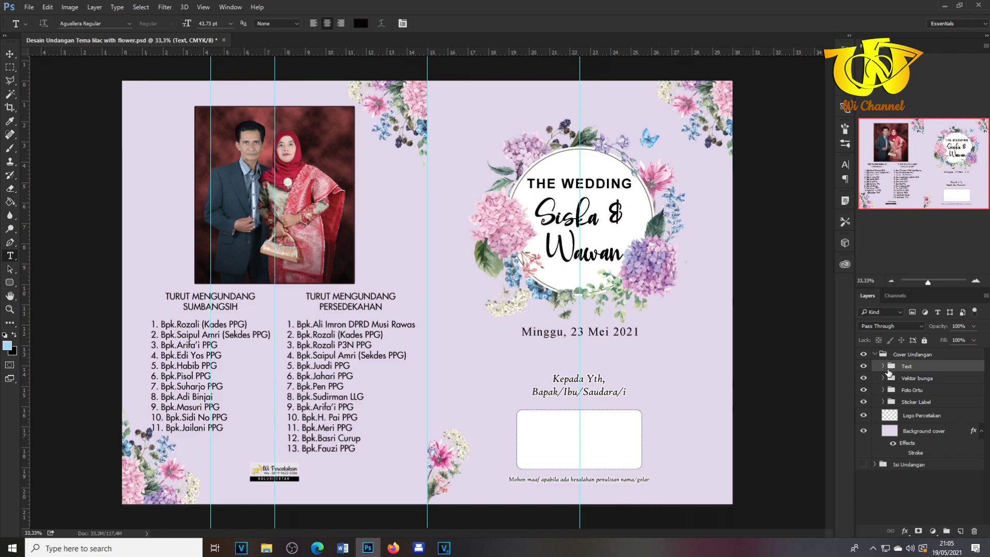
{"action": "left_click", "coordinate": [903, 378]}
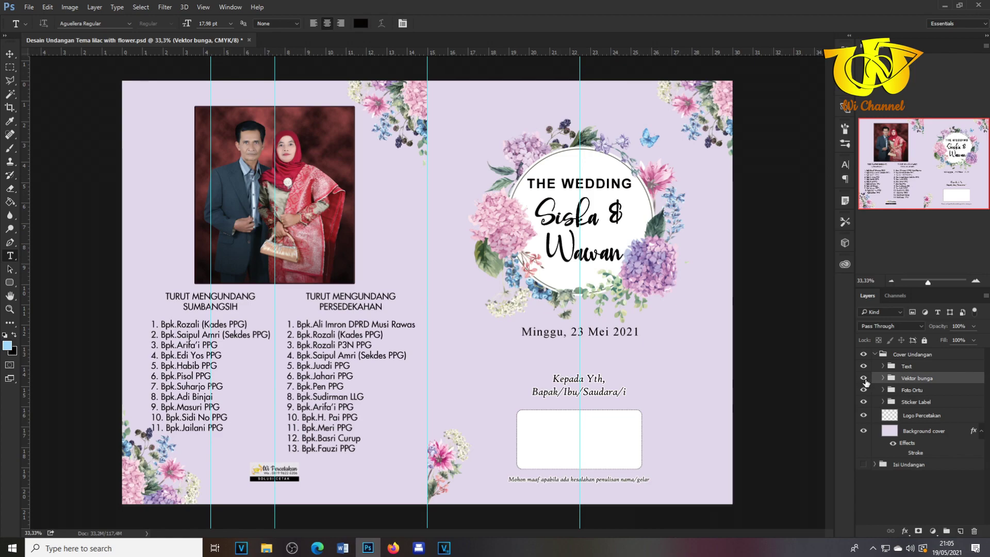
{"action": "left_click", "coordinate": [864, 378]}
{"action": "left_click", "coordinate": [864, 379]}
{"action": "left_click", "coordinate": [863, 378]}
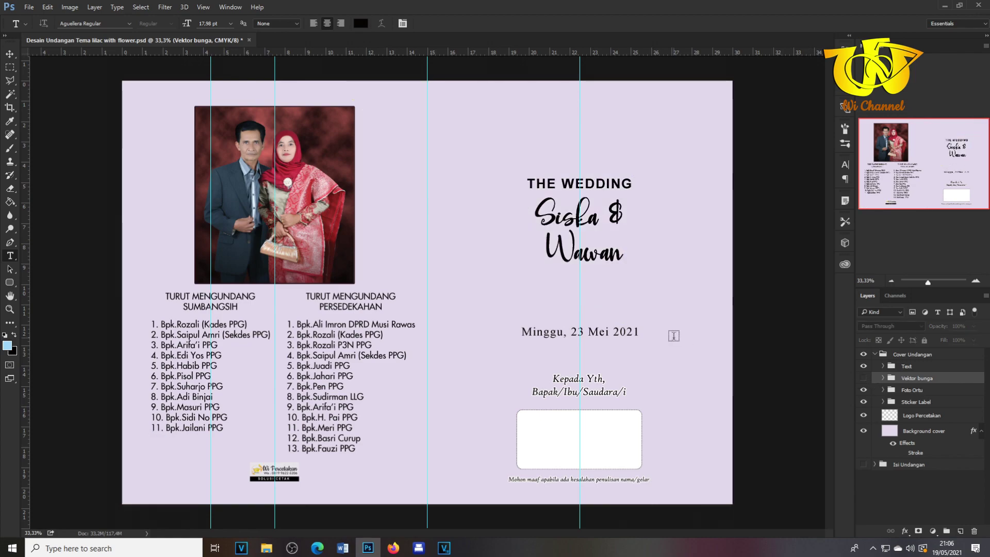
{"action": "left_click", "coordinate": [863, 378]}
Toggle the Foto Ortu photo, expand it, select Layer 12 copy, then switch to File Explorer.
{"action": "left_click", "coordinate": [908, 389]}
{"action": "left_click", "coordinate": [864, 390]}
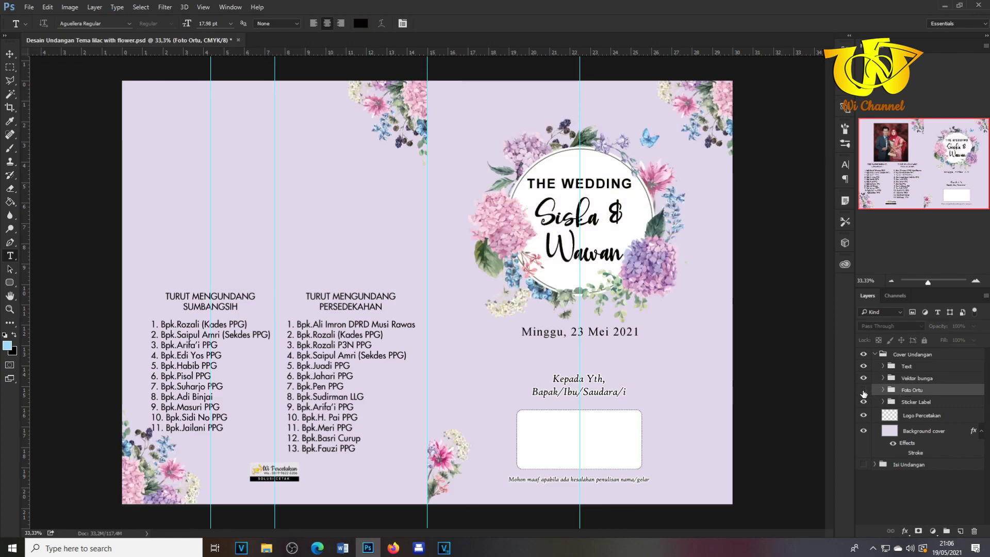
{"action": "left_click", "coordinate": [863, 390]}
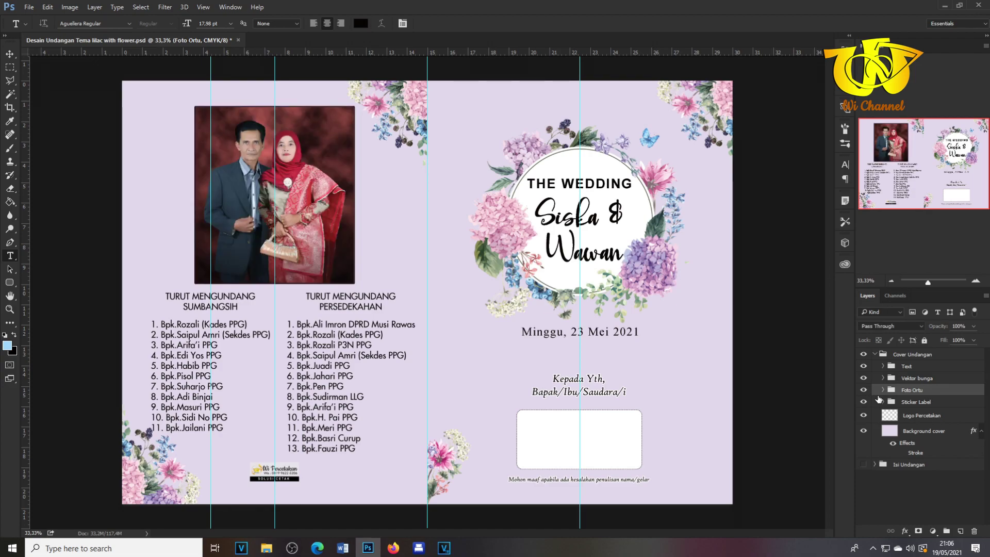
{"action": "left_click", "coordinate": [883, 390]}
{"action": "left_click", "coordinate": [946, 403]}
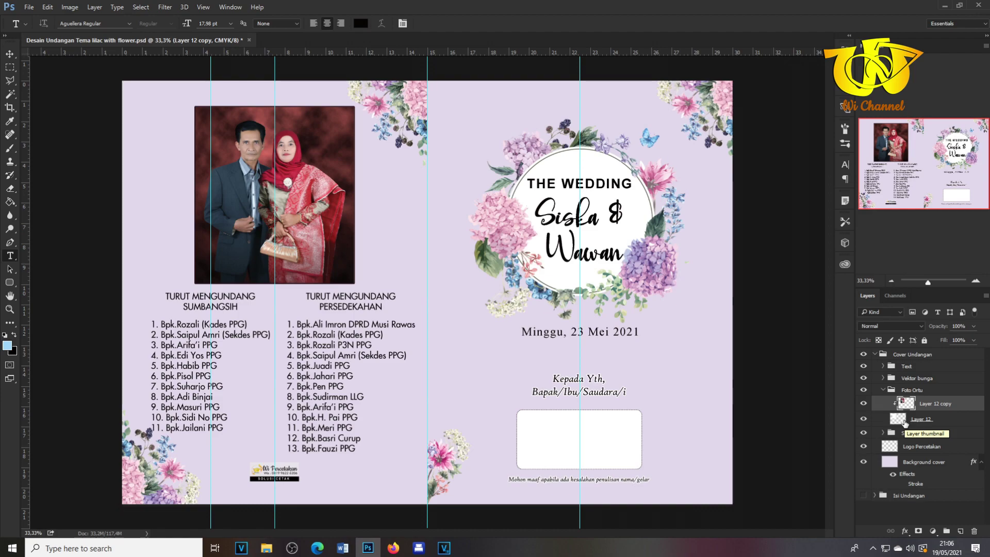
{"action": "left_click", "coordinate": [904, 422]}
{"action": "left_click", "coordinate": [946, 411]}
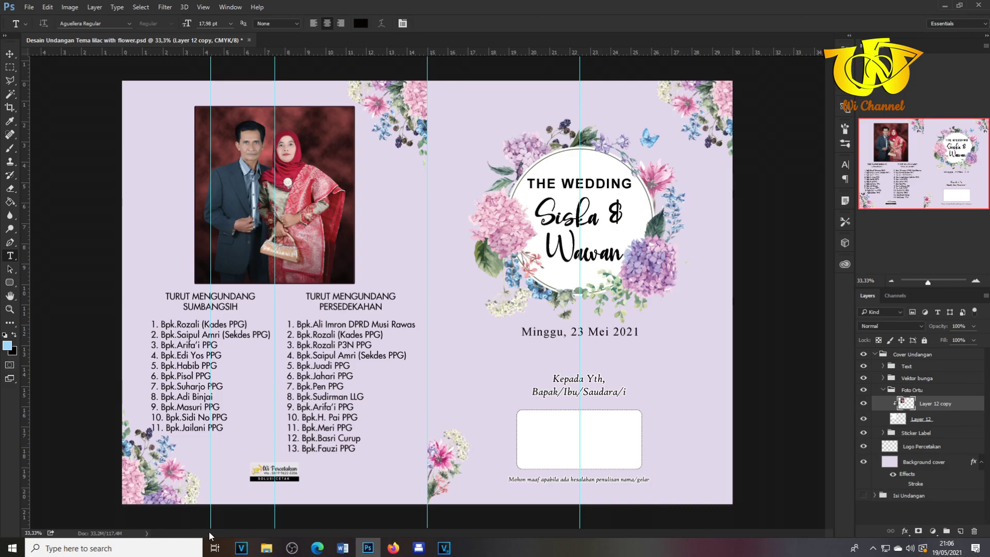
{"action": "left_click", "coordinate": [266, 548]}
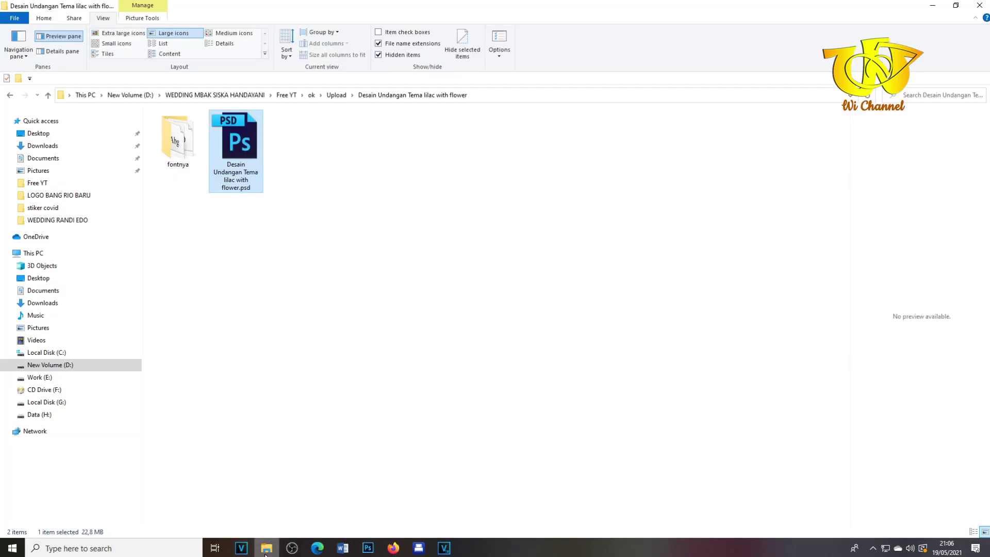
Browse to D:\foto kami\New folder and drag 32.jpg into Photoshop.
{"action": "left_click", "coordinate": [58, 368]}
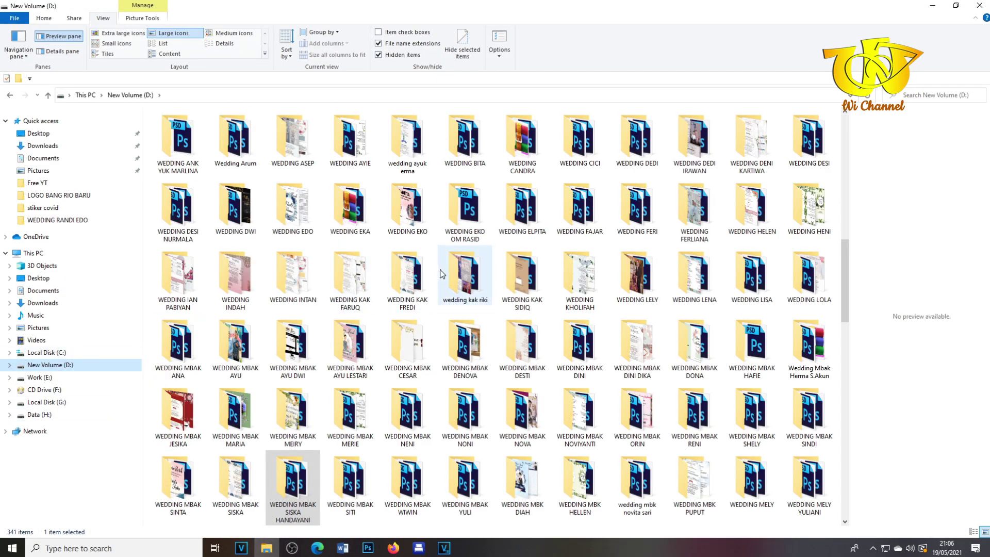
{"action": "scroll", "coordinate": [578, 345], "scroll_direction": "down", "scroll_amount": 3}
{"action": "mouse_move", "coordinate": [694, 348]}
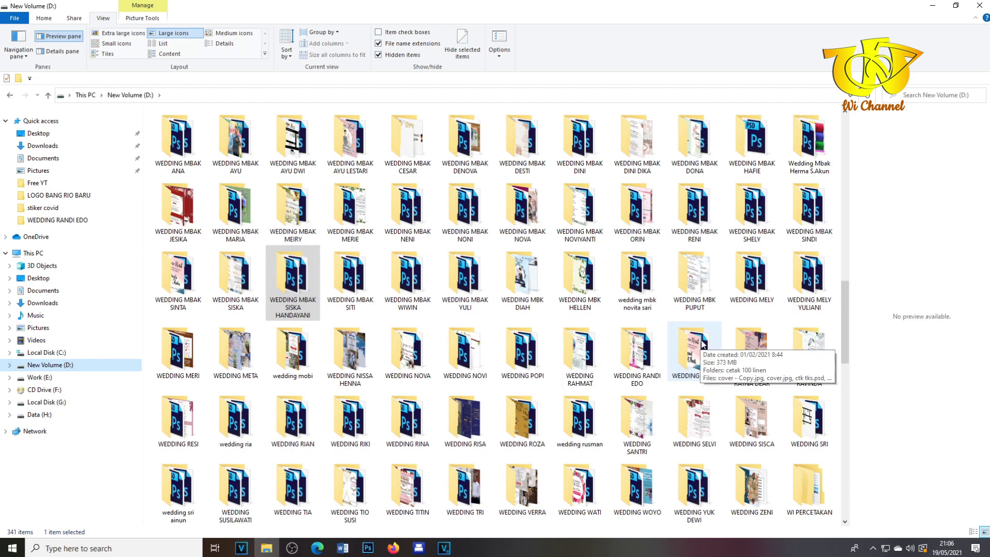
{"action": "scroll", "coordinate": [700, 340], "scroll_direction": "up", "scroll_amount": 10}
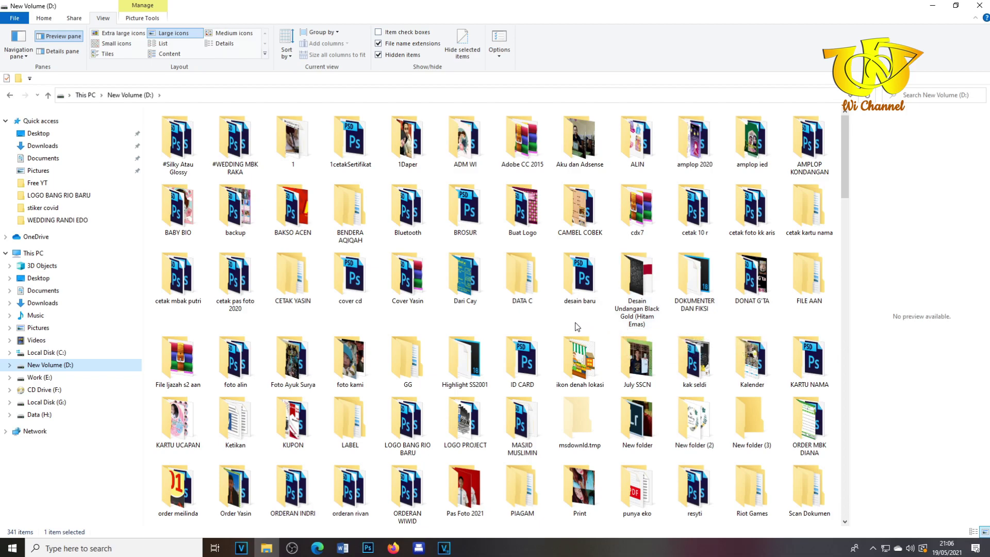
{"action": "double_click", "coordinate": [346, 357]}
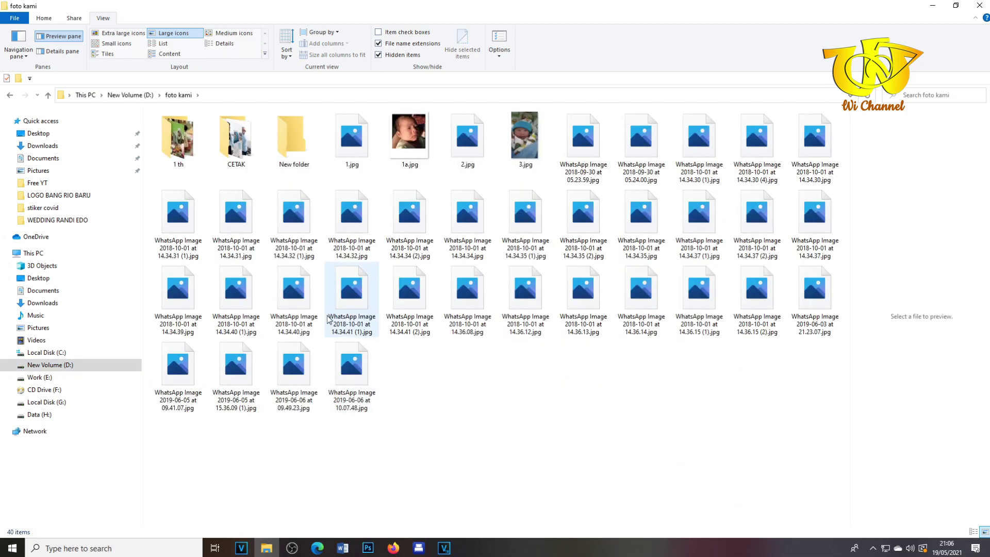
{"action": "double_click", "coordinate": [287, 158]}
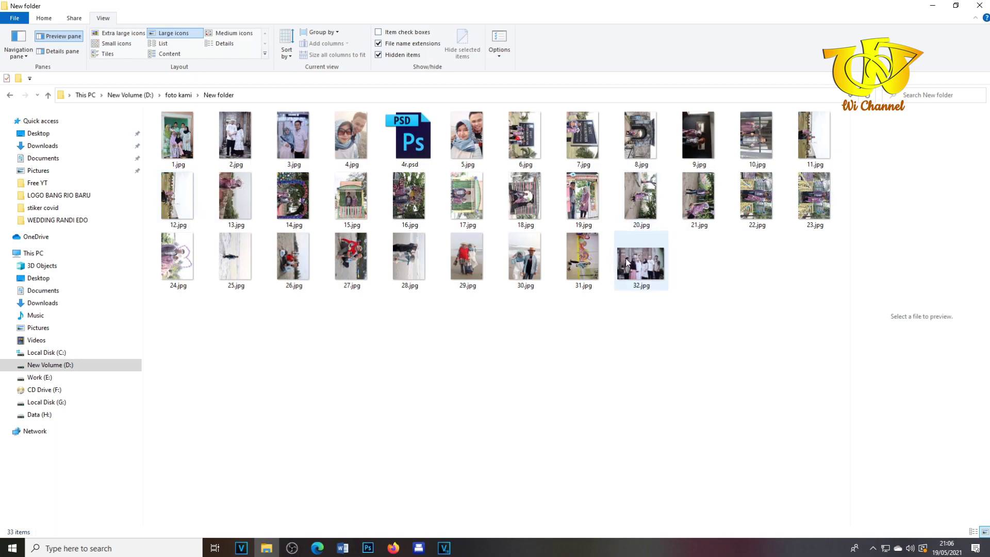
{"action": "left_click", "coordinate": [649, 266]}
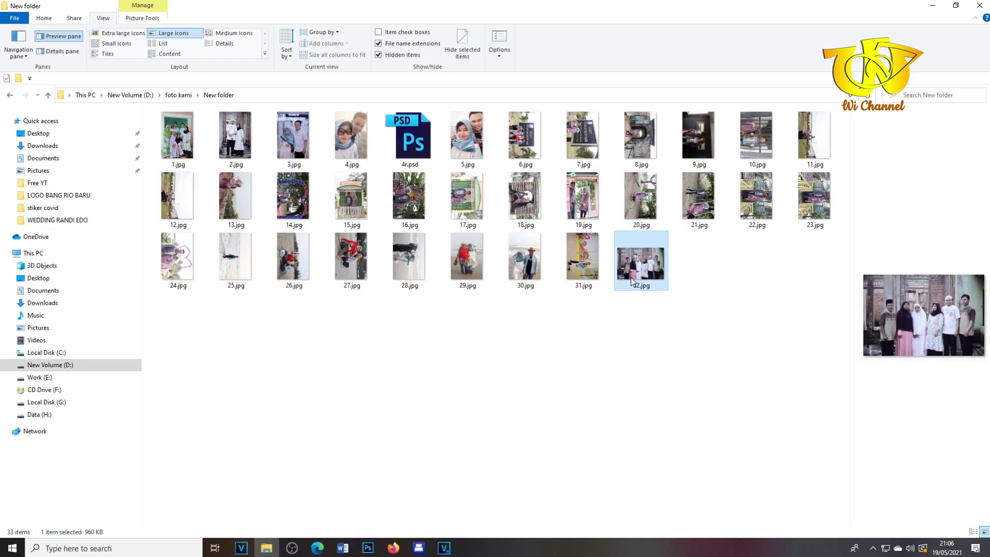
{"action": "mouse_move", "coordinate": [629, 278]}
{"action": "left_mouse_down"}
{"action": "mouse_move", "coordinate": [615, 330]}
{"action": "mouse_move", "coordinate": [417, 42]}
{"action": "left_mouse_up"}
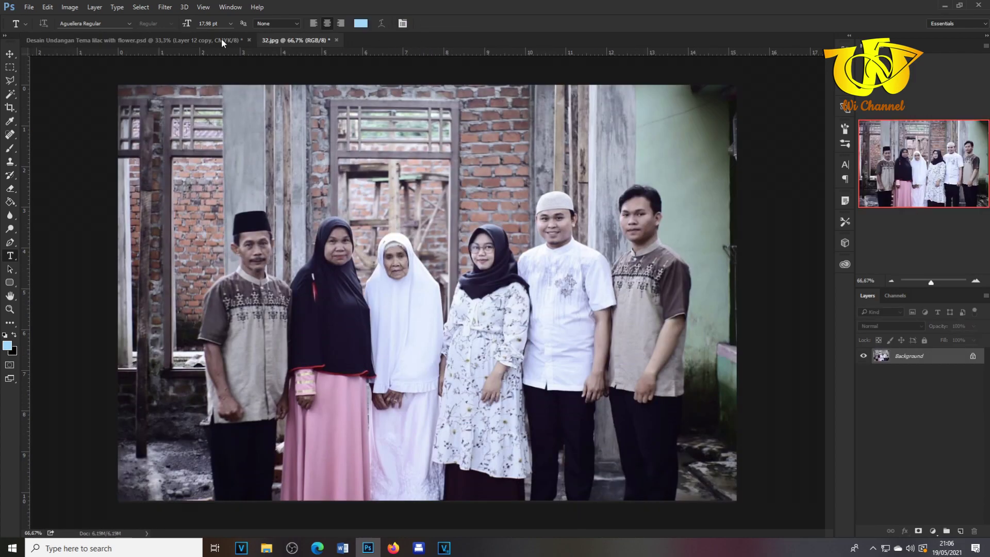
With Layer 12 selected, move the 32.jpg photo into the invitation using the Move tool.
{"action": "left_click", "coordinate": [205, 38]}
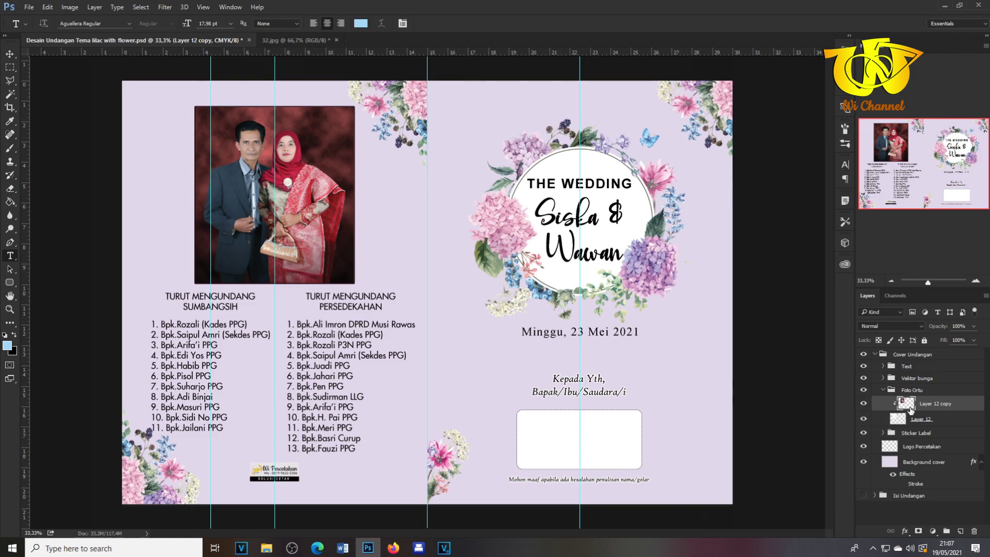
{"action": "left_click", "coordinate": [950, 424]}
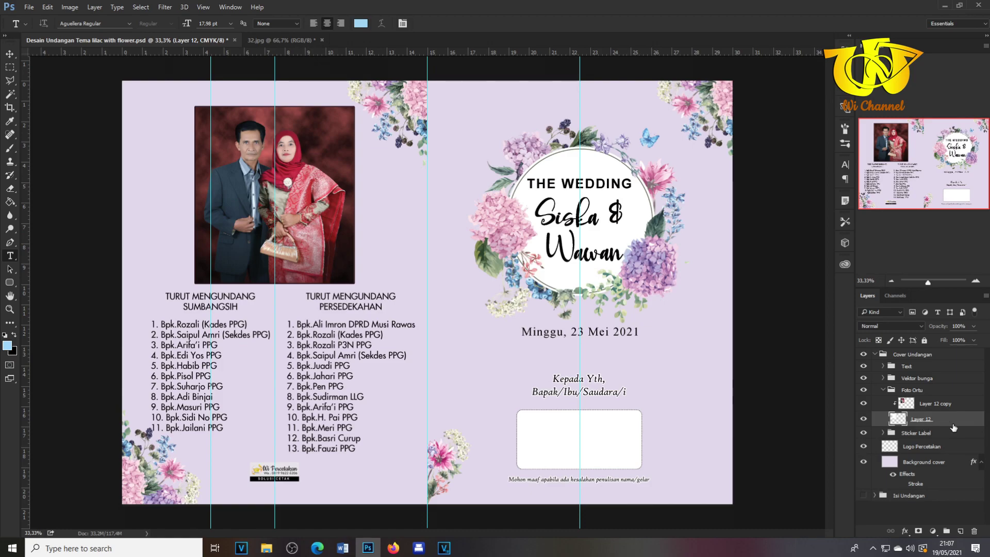
{"action": "left_click", "coordinate": [279, 39]}
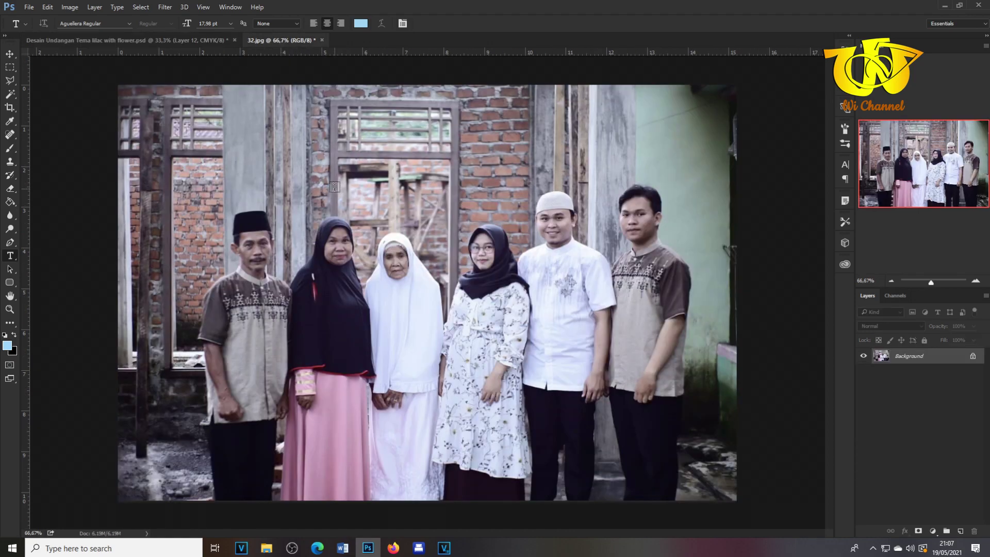
{"action": "left_click", "coordinate": [8, 55]}
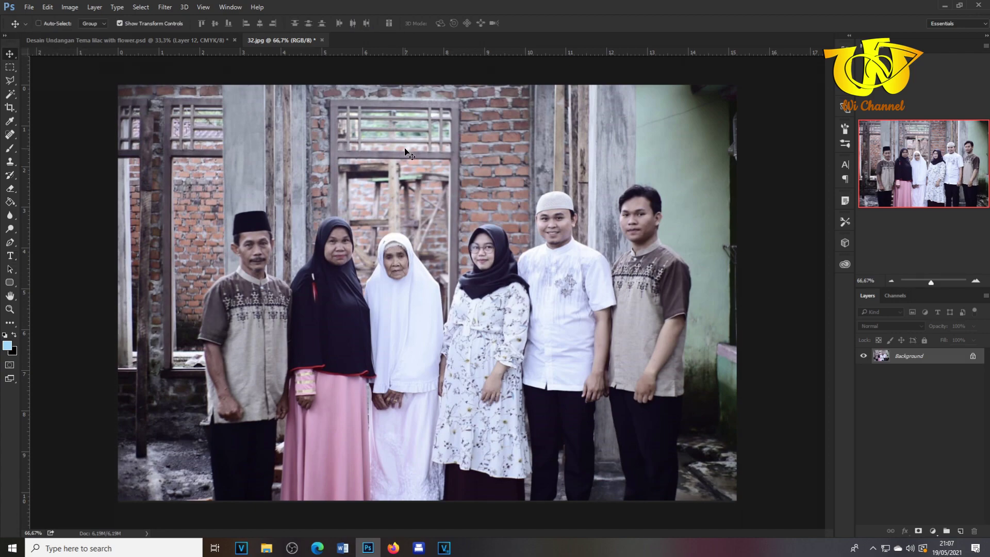
{"action": "left_click", "coordinate": [175, 39]}
{"action": "left_click_drag", "start_coordinate": [280, 198], "coordinate": [301, 135]}
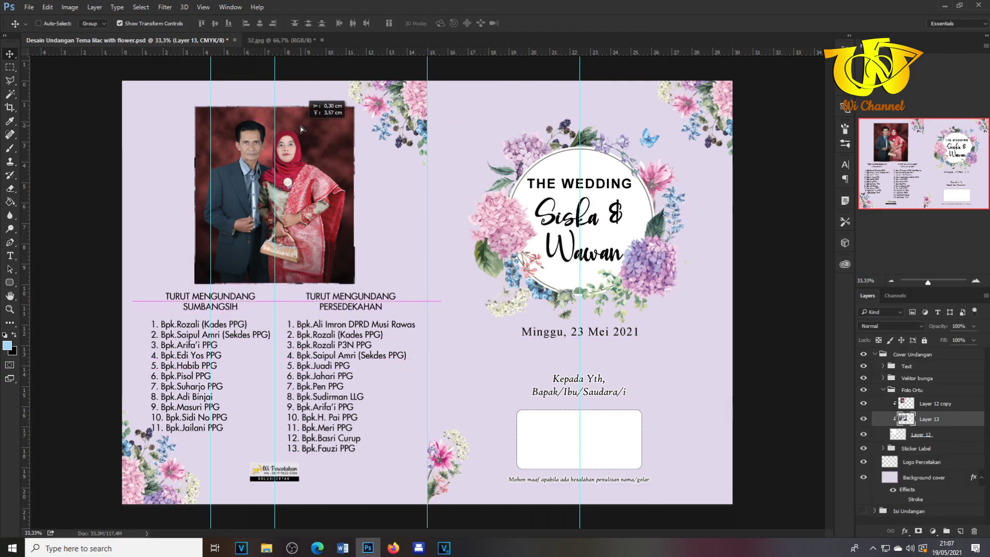
Delete the old Layer 12 copy photo and scale the family photo so the parents fill the frame.
{"action": "left_click", "coordinate": [934, 404]}
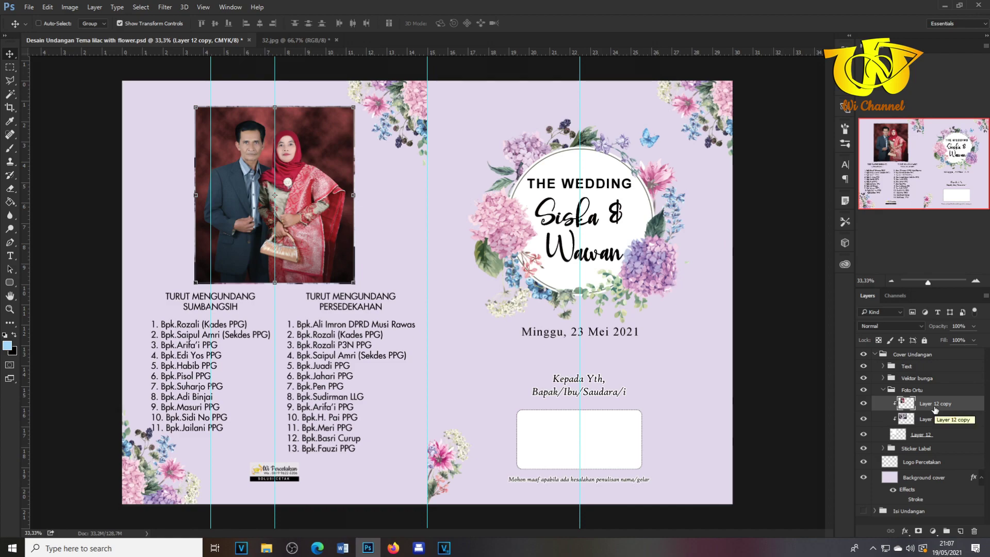
{"action": "key", "text": "Delete"}
{"action": "left_click_drag", "start_coordinate": [338, 212], "coordinate": [367, 217]}
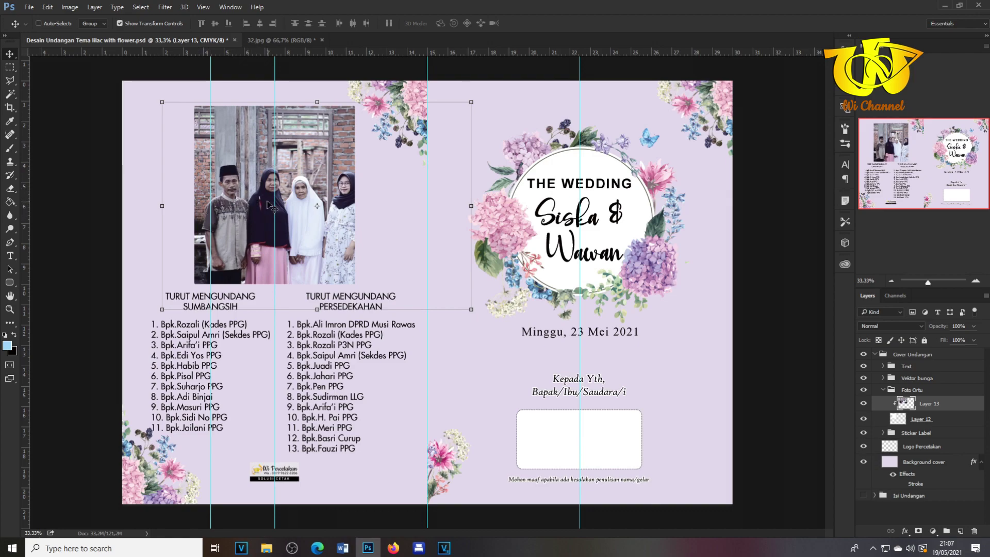
{"action": "left_click_drag", "start_coordinate": [471, 102], "coordinate": [623, 2]}
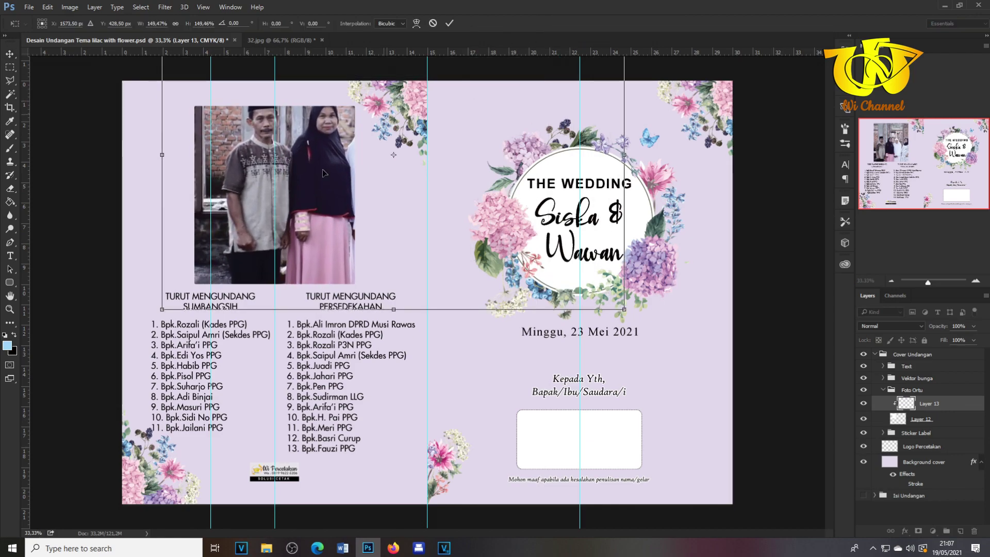
{"action": "left_click_drag", "start_coordinate": [273, 196], "coordinate": [273, 219]}
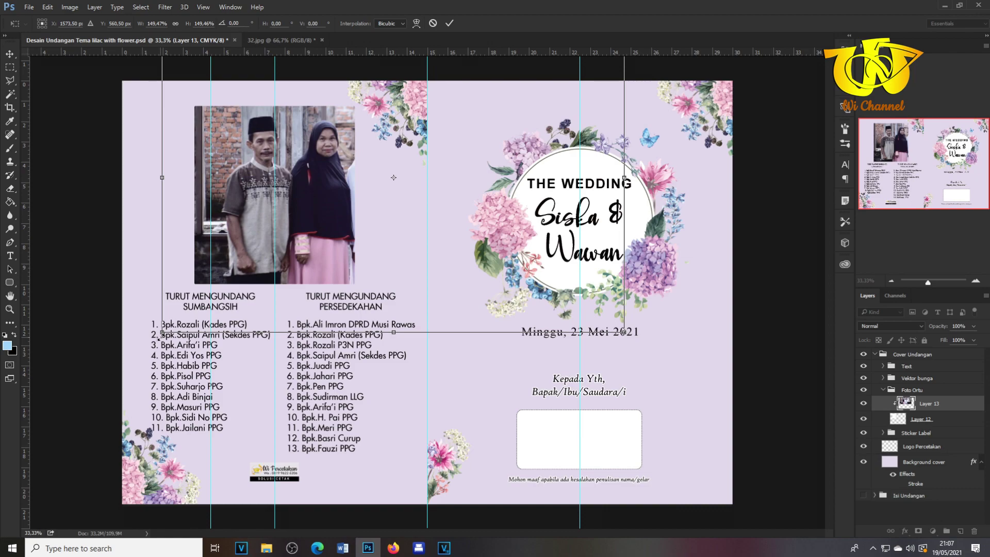
{"action": "left_click_drag", "start_coordinate": [161, 333], "coordinate": [149, 338]}
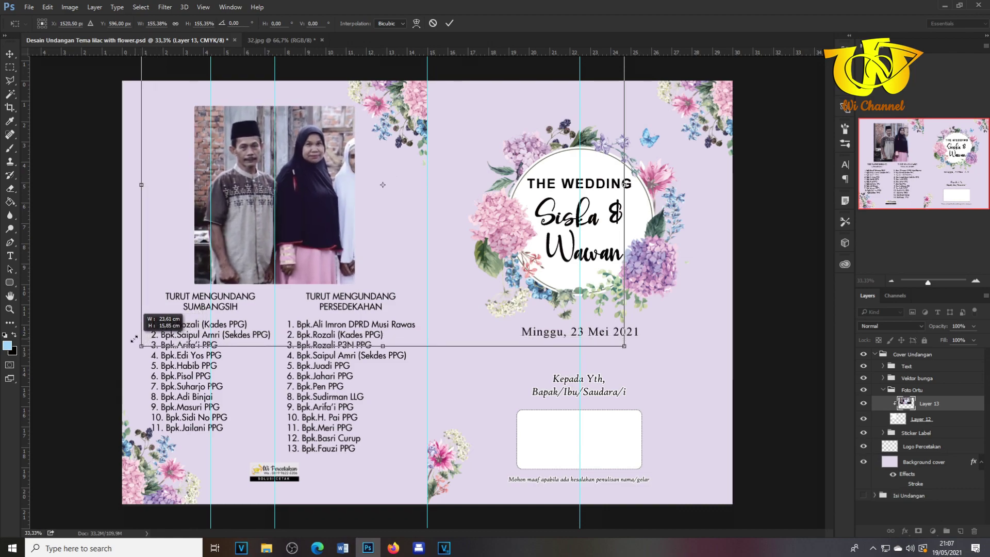
{"action": "left_click_drag", "start_coordinate": [142, 339], "coordinate": [132, 346]}
{"action": "left_click_drag", "start_coordinate": [284, 282], "coordinate": [297, 275]}
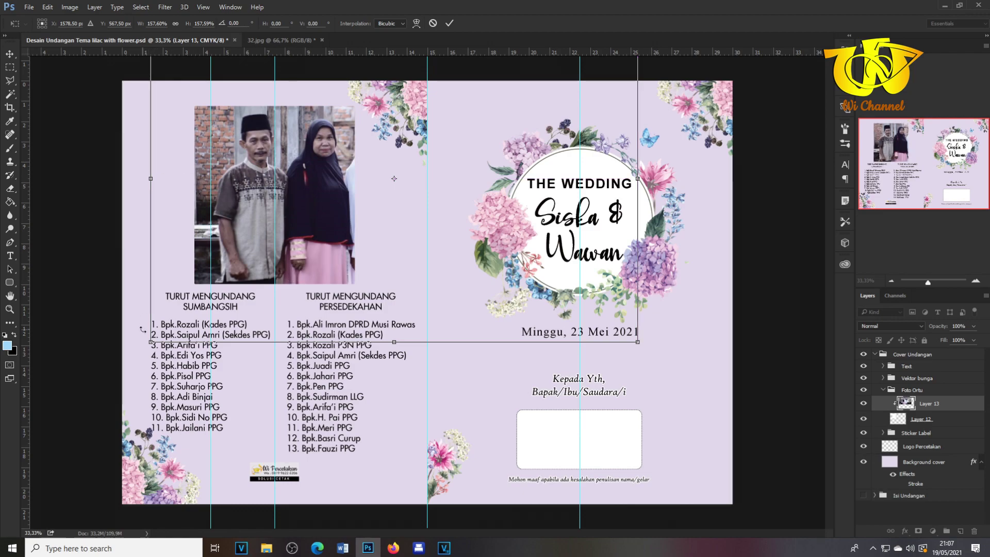
{"action": "left_click_drag", "start_coordinate": [152, 338], "coordinate": [133, 353]}
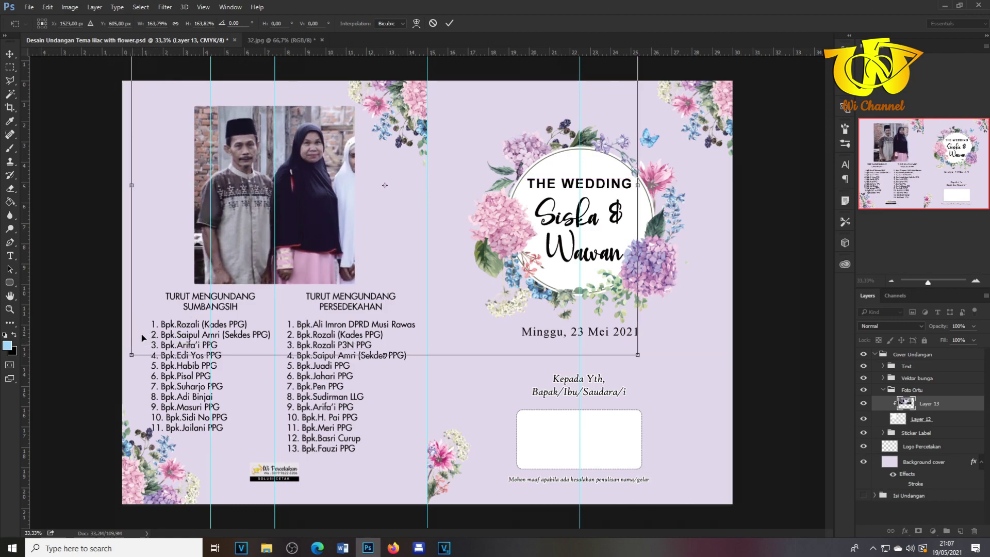
{"action": "left_click_drag", "start_coordinate": [316, 238], "coordinate": [327, 237]}
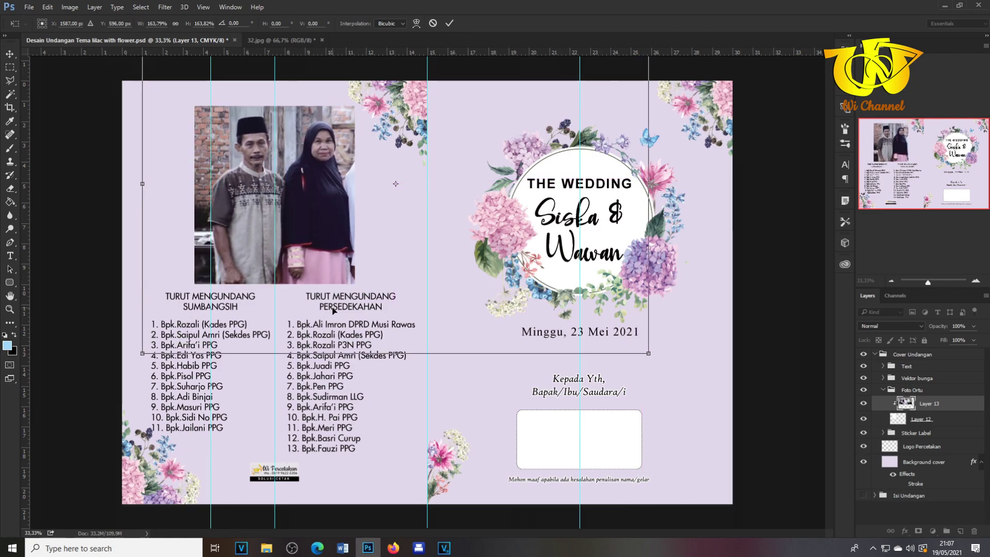
Nudge the photo left and up, commit the transform, and open Layer 12's layer style.
{"action": "key", "text": "Left"}
{"action": "key", "text": "Left"}
{"action": "key", "text": "Left"}
{"action": "key", "text": "Left"}
{"action": "key", "text": "Left"}
{"action": "key", "text": "Left"}
{"action": "key", "text": "Up"}
{"action": "key", "text": "Up"}
{"action": "key", "text": "Up"}
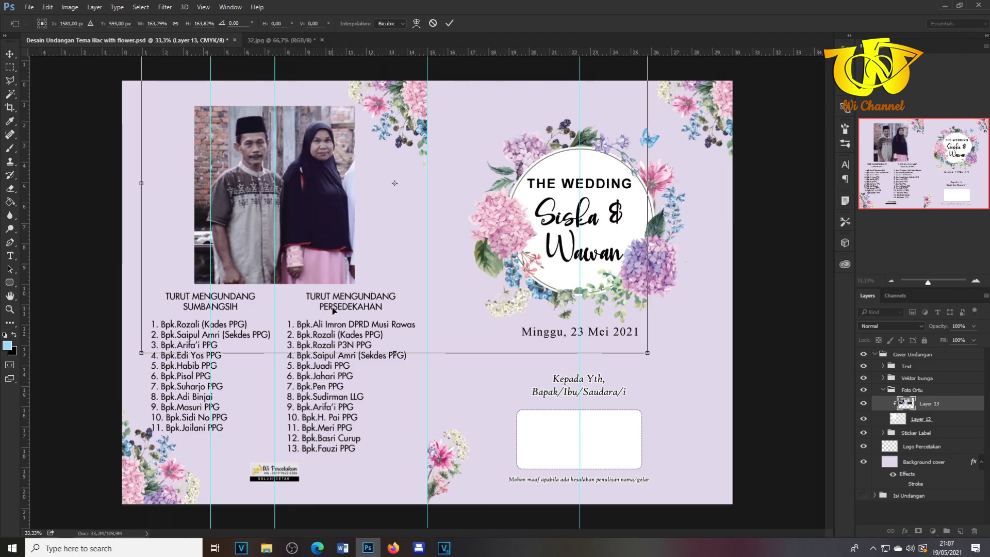
{"action": "key", "text": "Up"}
{"action": "key", "text": "Up"}
{"action": "key", "text": "Up"}
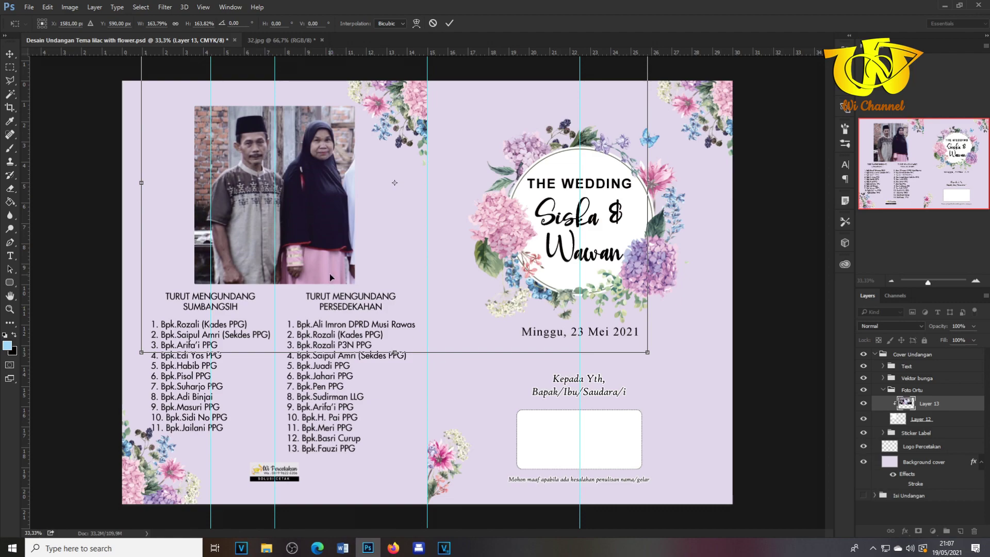
{"action": "left_click", "coordinate": [450, 22]}
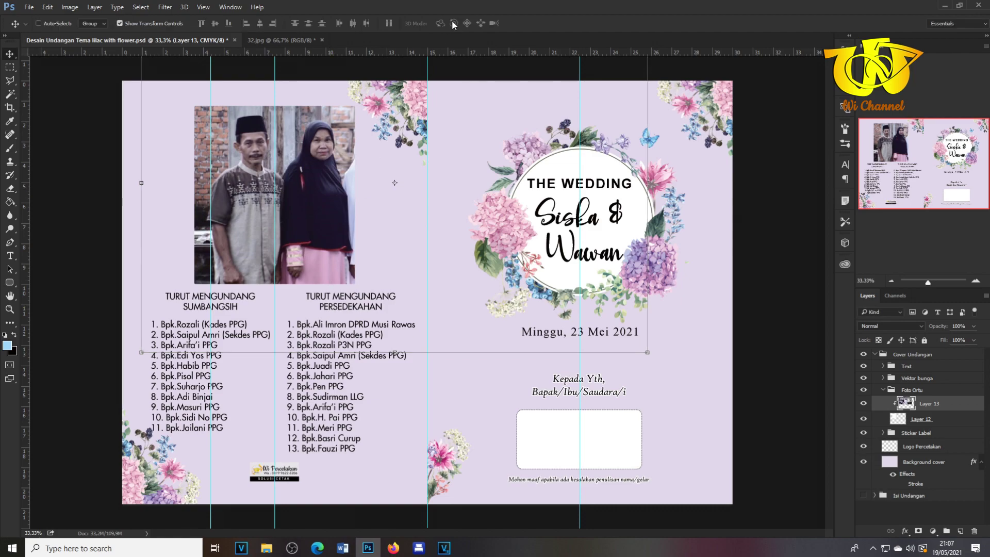
{"action": "left_click", "coordinate": [951, 419]}
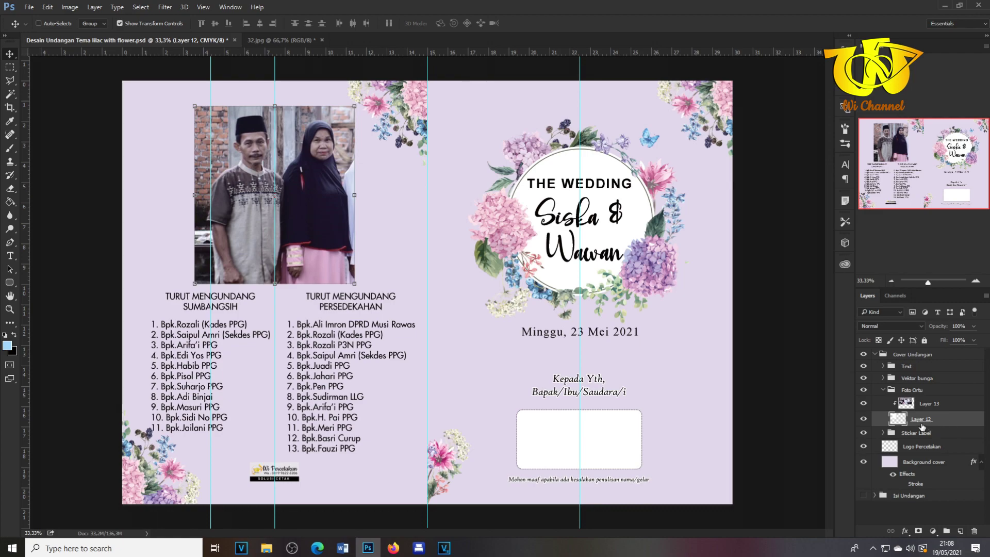
{"action": "double_click", "coordinate": [953, 422]}
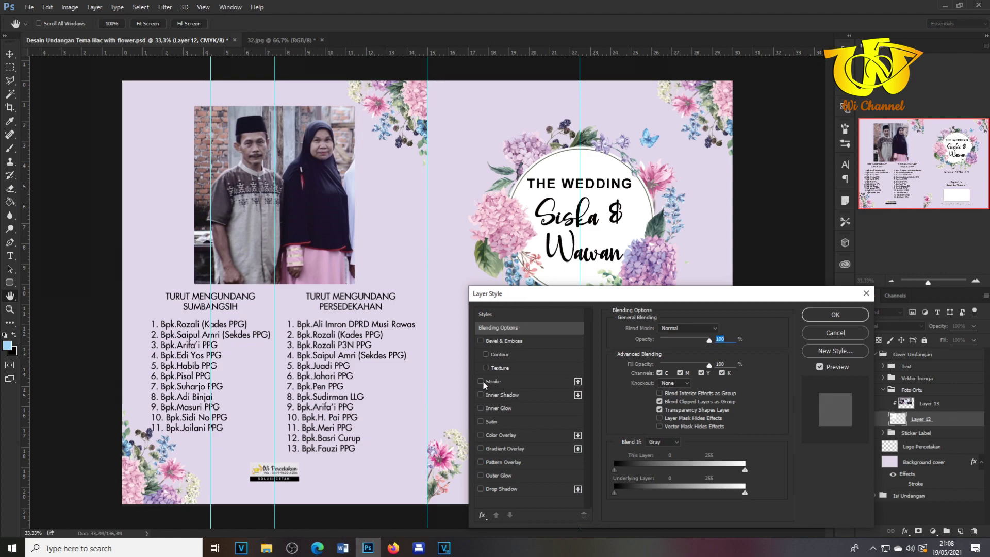
Add a 7 px dark maroon outside Stroke to the Layer 12 frame, then zoom out.
{"action": "left_click", "coordinate": [492, 382]}
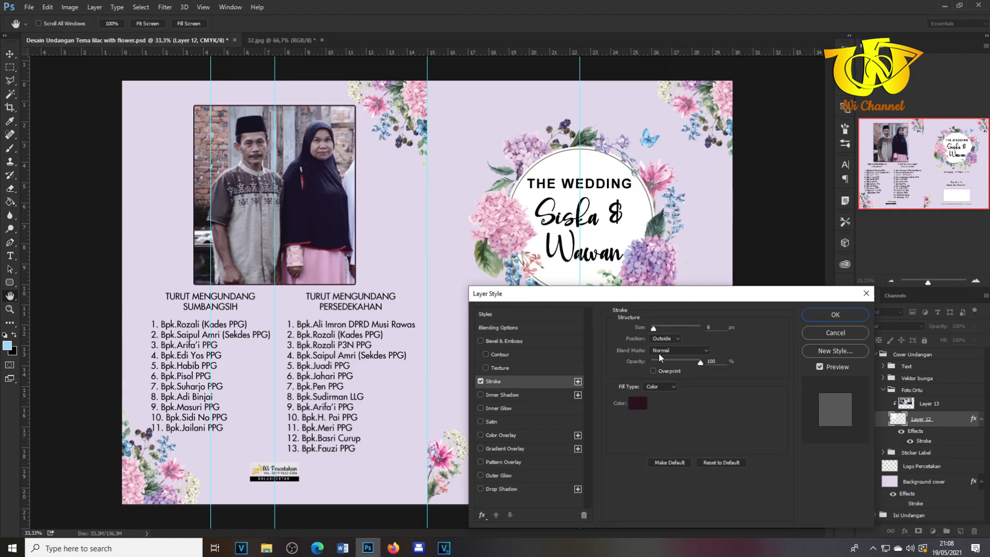
{"action": "left_click", "coordinate": [689, 329]}
{"action": "key", "text": "Up"}
{"action": "left_click", "coordinate": [638, 402]}
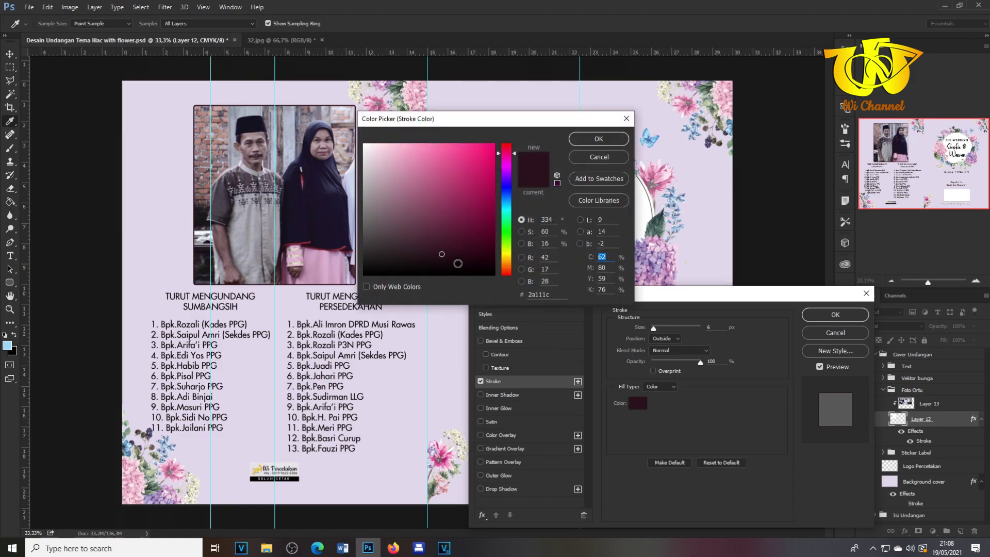
{"action": "left_click", "coordinate": [598, 139]}
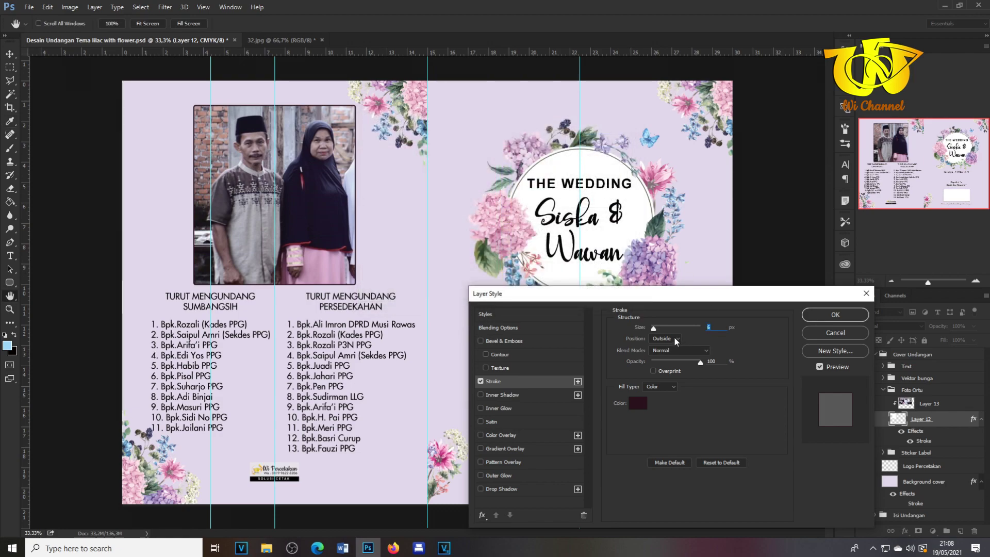
{"action": "type", "text": "7"}
{"action": "left_click", "coordinate": [662, 338]}
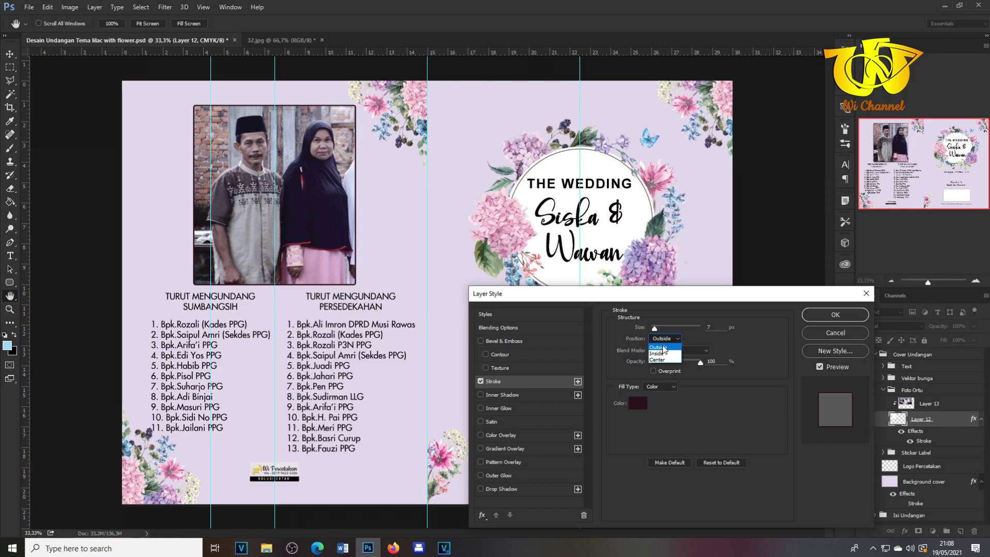
{"action": "left_click", "coordinate": [813, 319]}
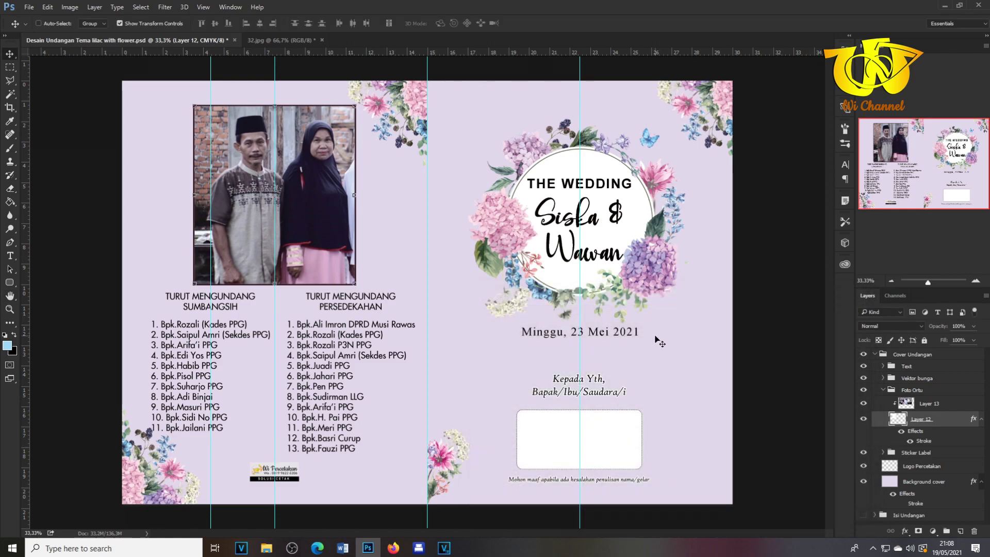
{"action": "key", "text": "ctrl+minus"}
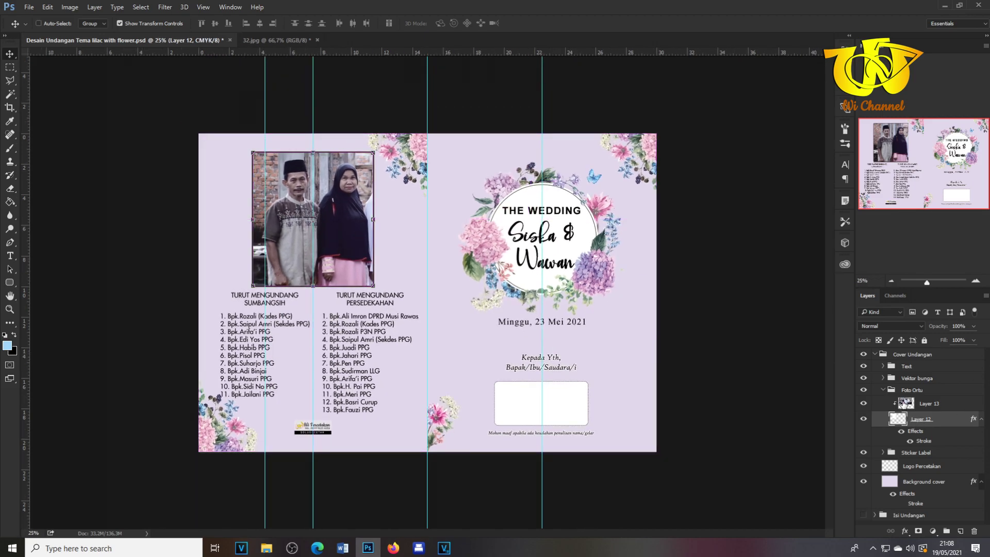
{"action": "left_click", "coordinate": [891, 390]}
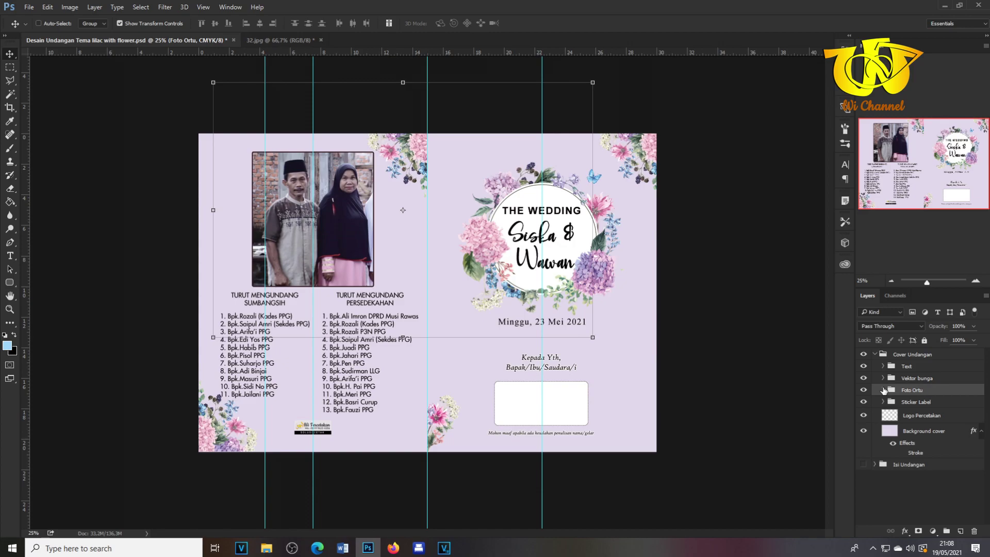
{"action": "left_click", "coordinate": [910, 402]}
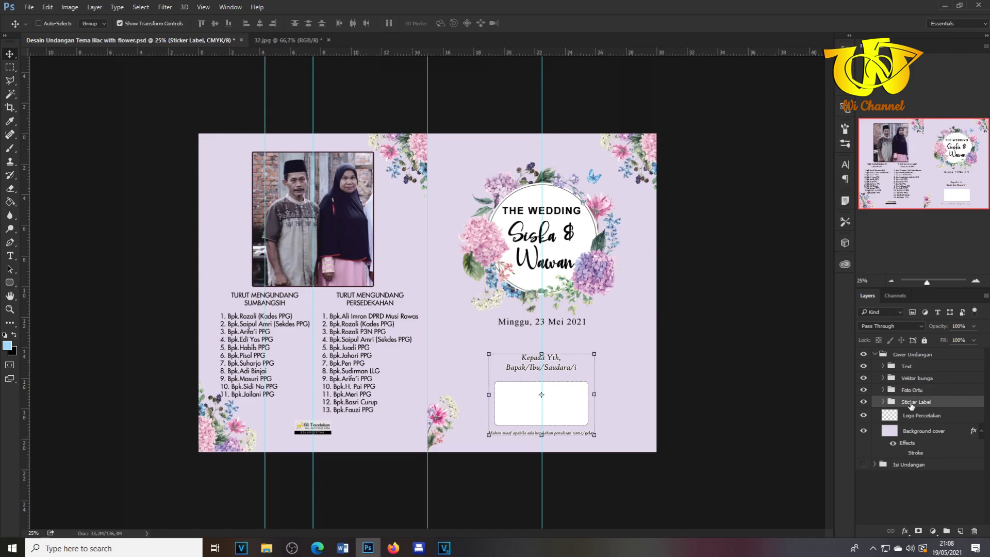
{"action": "key", "text": "ctrl+plus"}
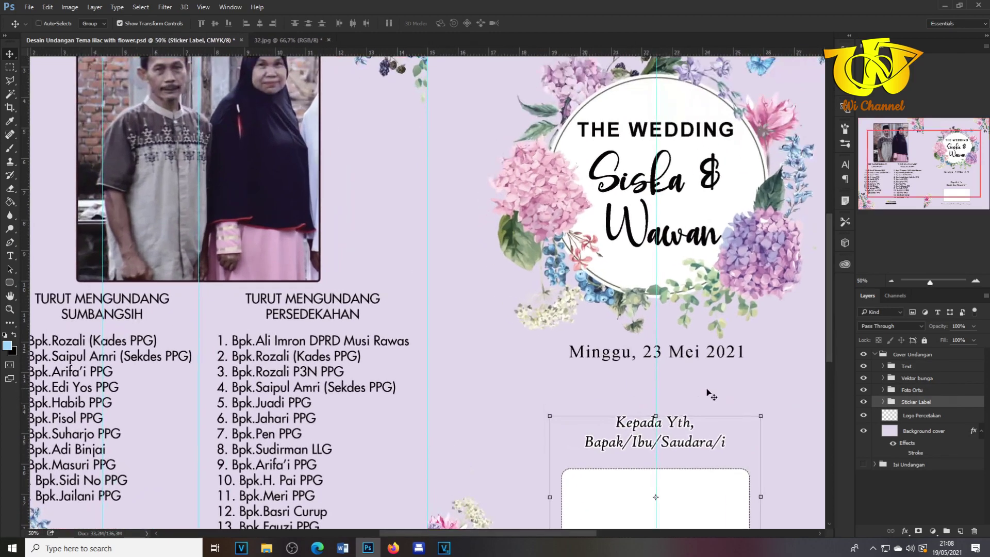
{"action": "left_click_drag", "start_coordinate": [756, 427], "coordinate": [578, 223]}
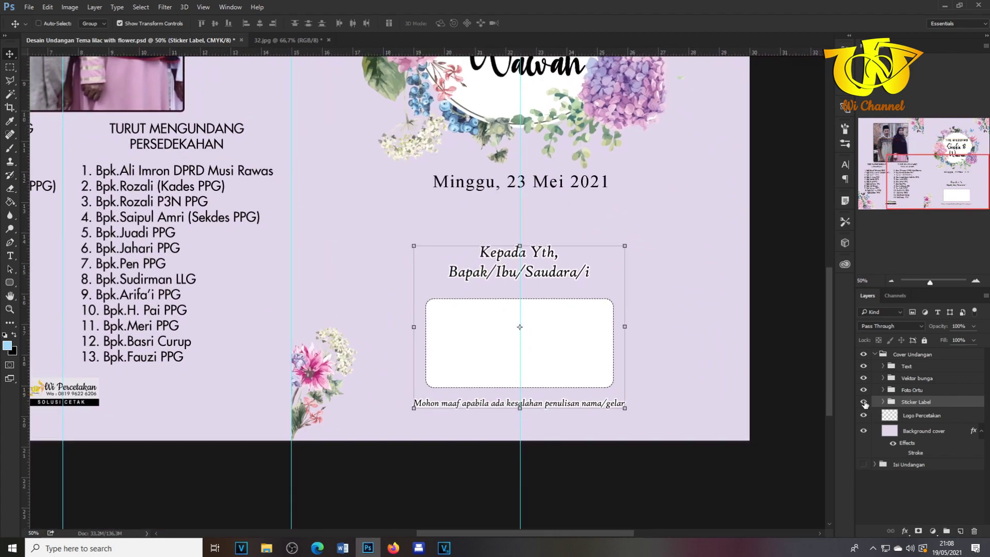
{"action": "left_click", "coordinate": [863, 402]}
{"action": "left_click", "coordinate": [864, 401]}
{"action": "left_click", "coordinate": [908, 417]}
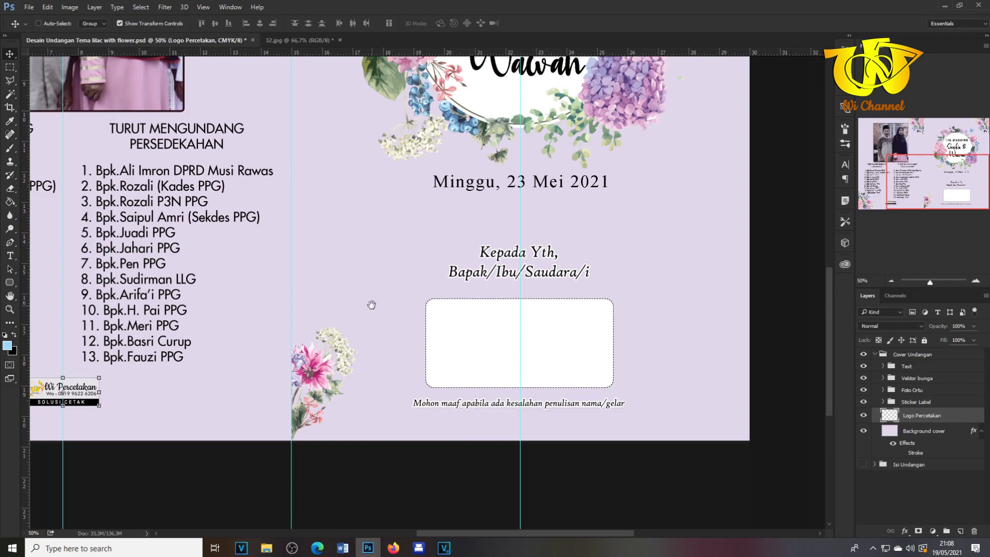
{"action": "scroll", "coordinate": [477, 272], "scroll_direction": "left", "scroll_amount": 5}
{"action": "scroll", "coordinate": [477, 272], "scroll_direction": "down", "scroll_amount": 2}
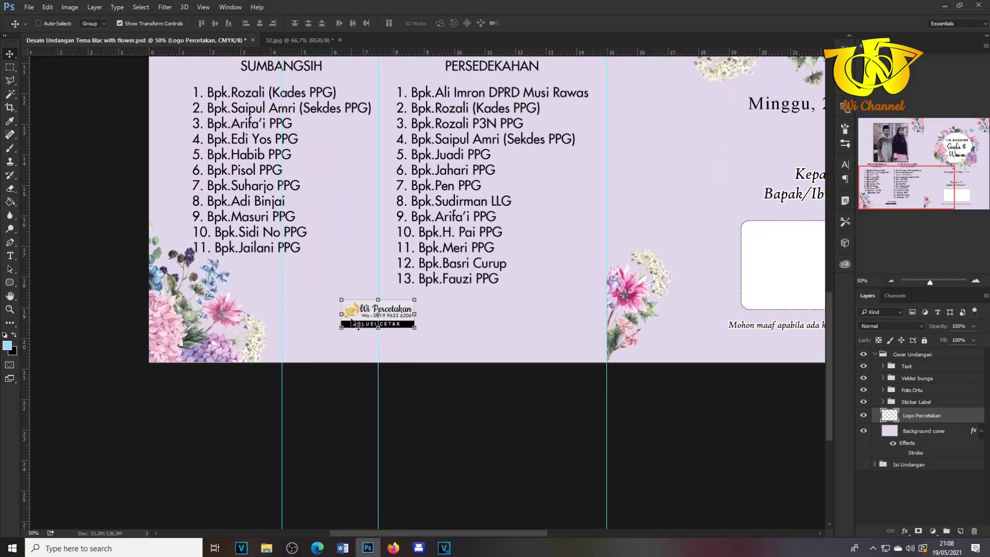
{"action": "left_click", "coordinate": [863, 415]}
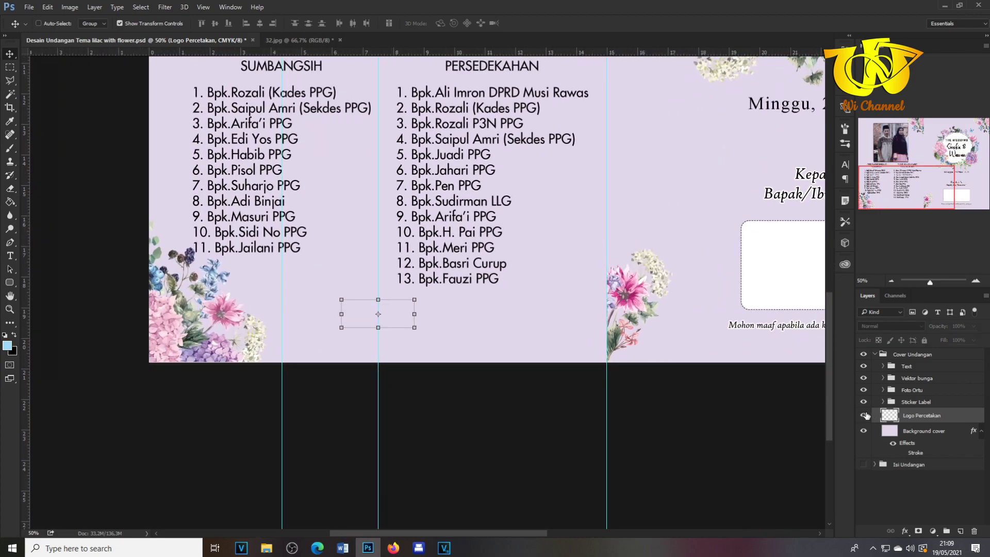
{"action": "left_click", "coordinate": [864, 415]}
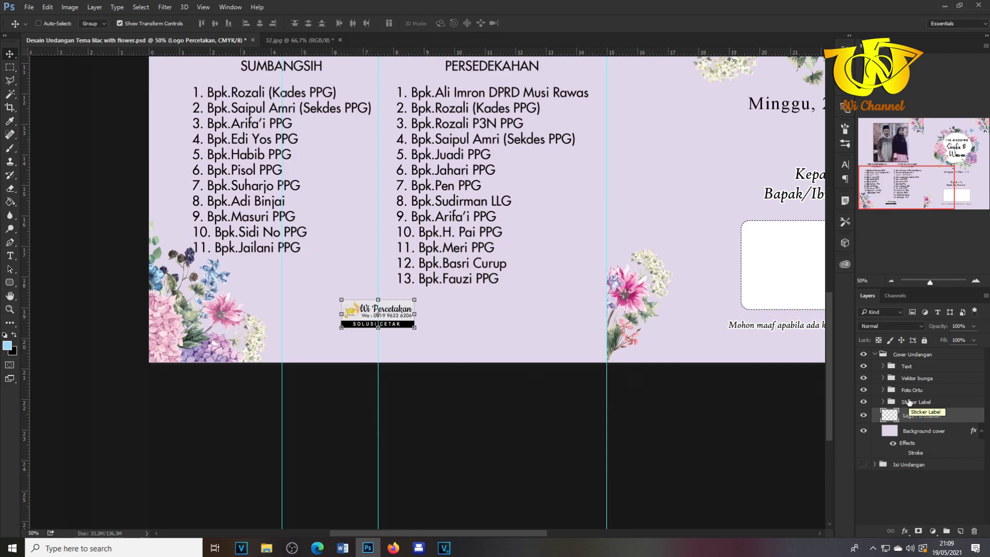
{"action": "left_click", "coordinate": [863, 415]}
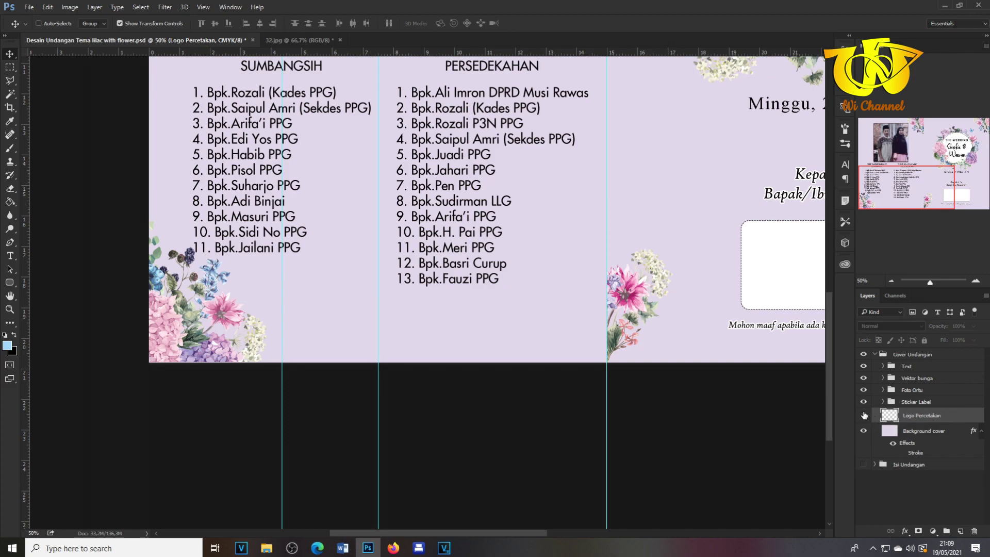
{"action": "left_click", "coordinate": [863, 415]}
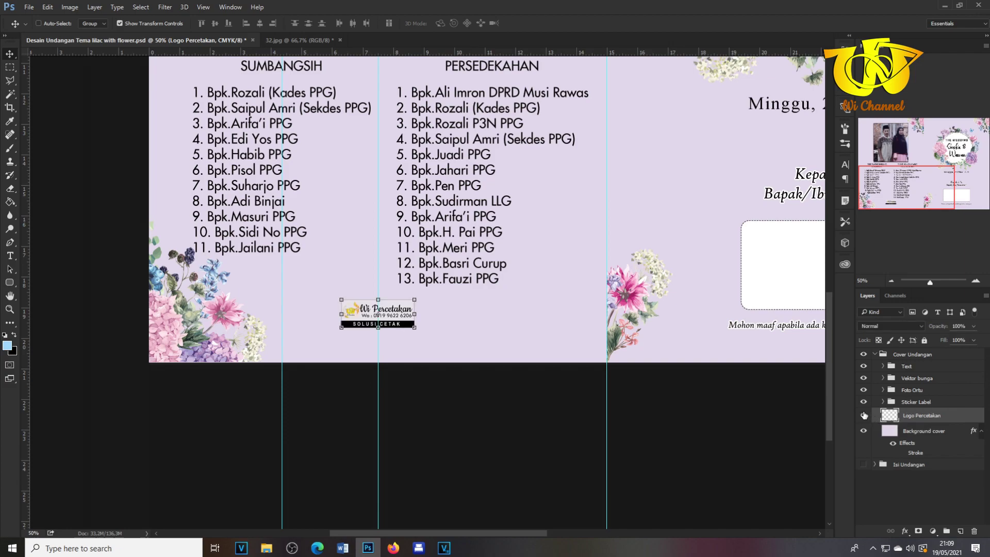
{"action": "left_click", "coordinate": [932, 437]}
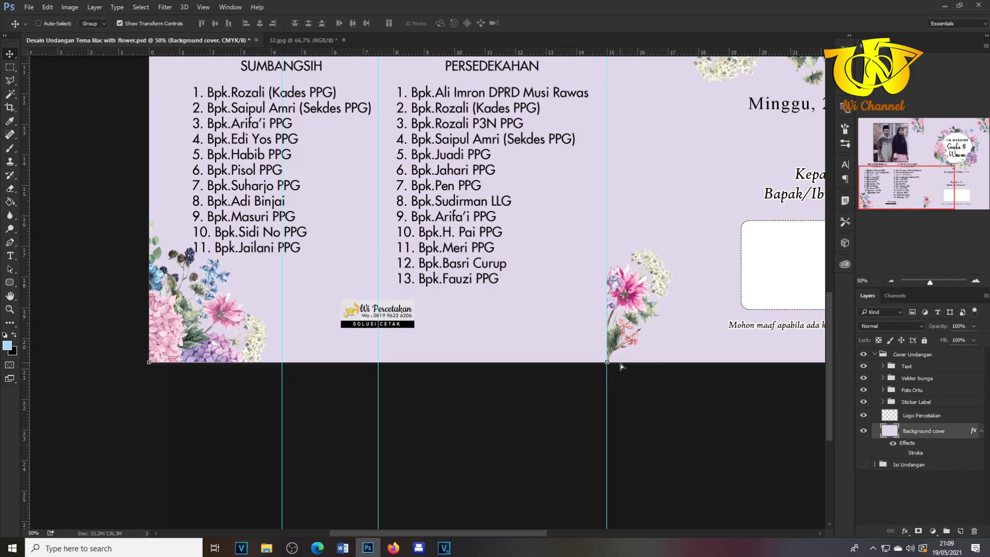
Toggle the Background cover layer off and on, then collapse and hide the Cover Undangan group.
{"action": "scroll", "coordinate": [621, 366], "scroll_direction": "down", "scroll_amount": 3}
{"action": "scroll", "coordinate": [635, 382], "scroll_direction": "up", "scroll_amount": 1}
{"action": "scroll", "coordinate": [636, 382], "scroll_direction": "up", "scroll_amount": 1}
{"action": "left_click", "coordinate": [863, 431]}
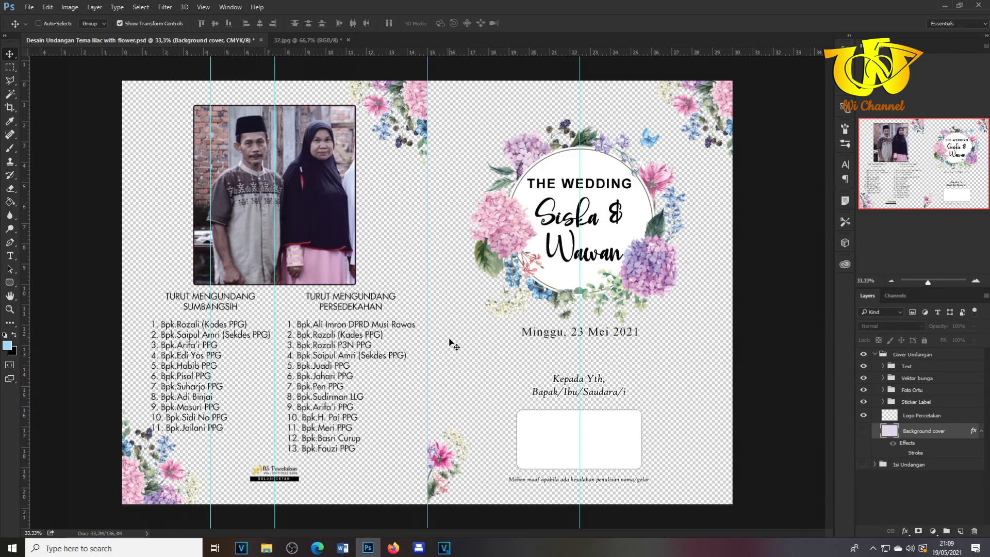
{"action": "left_click", "coordinate": [863, 431]}
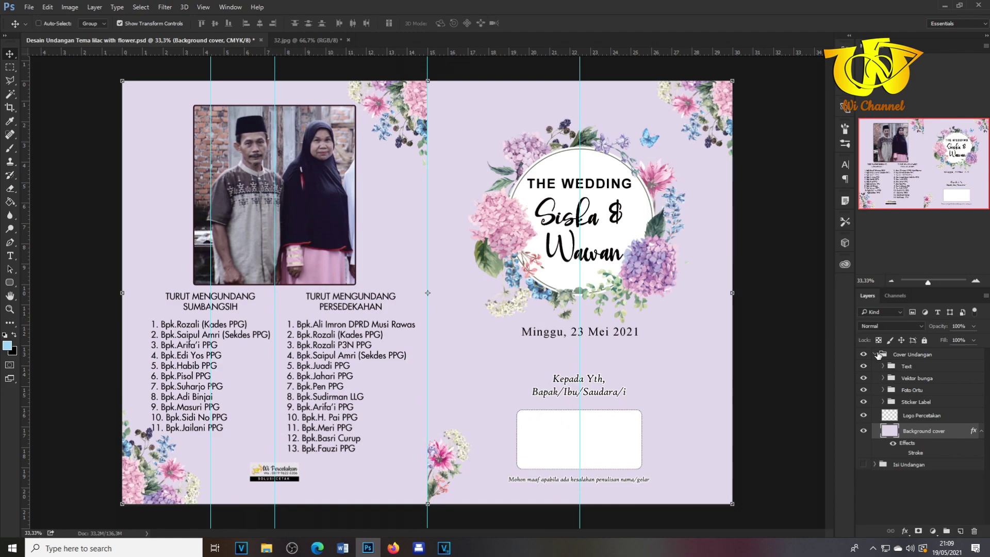
{"action": "left_click", "coordinate": [874, 354]}
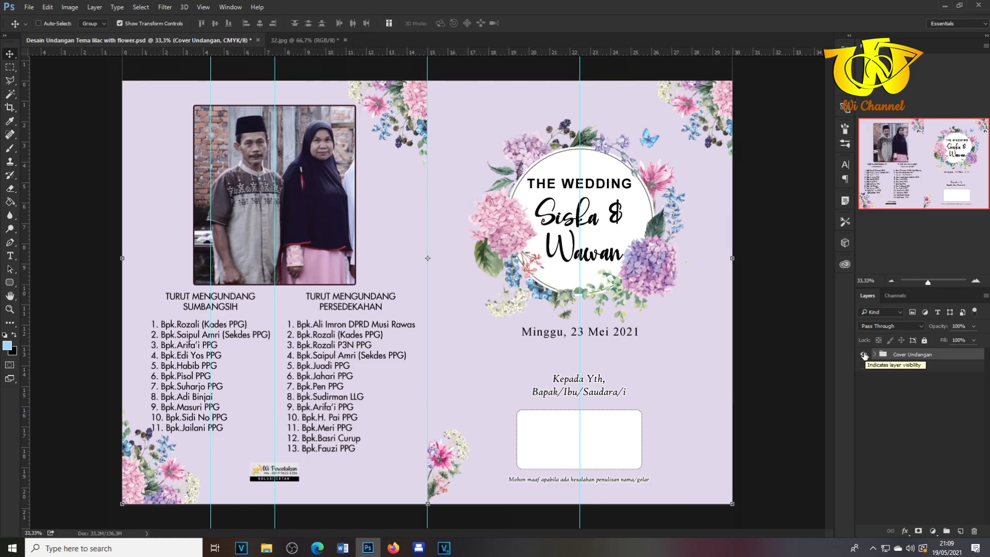
{"action": "left_click", "coordinate": [864, 354]}
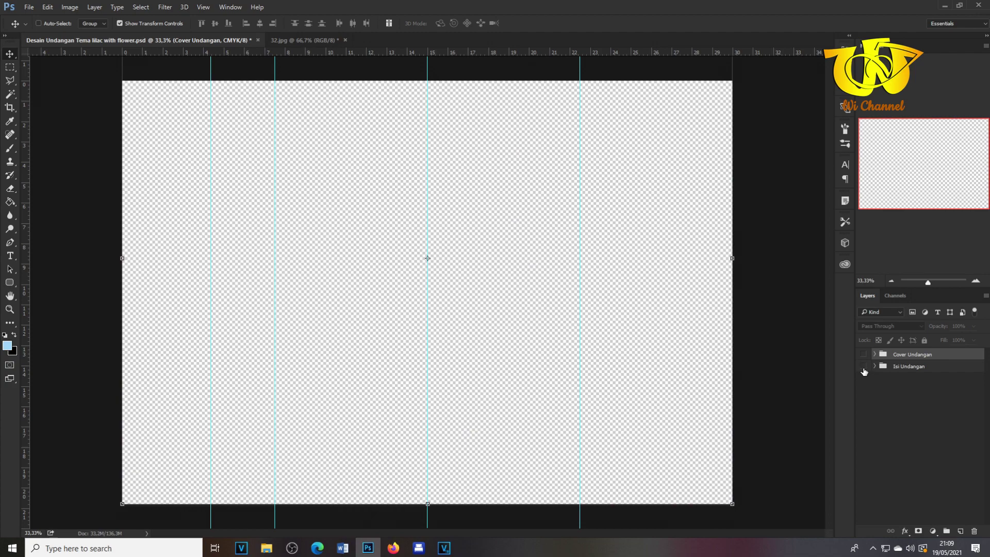
Show and expand the Isi Undangan group, then select its Text, Vektor Bunga and Border layers.
{"action": "left_click", "coordinate": [864, 367]}
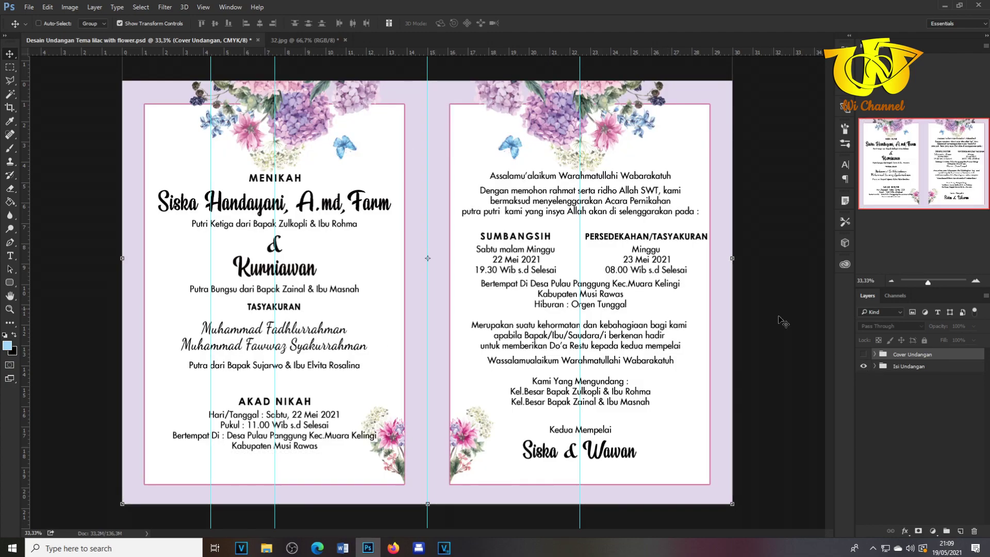
{"action": "left_click", "coordinate": [903, 367]}
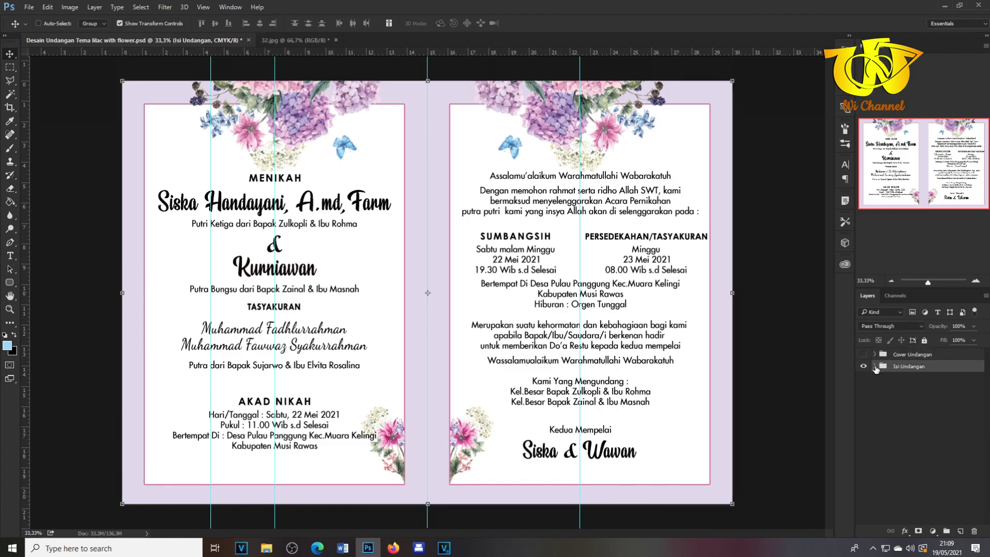
{"action": "left_click", "coordinate": [874, 366]}
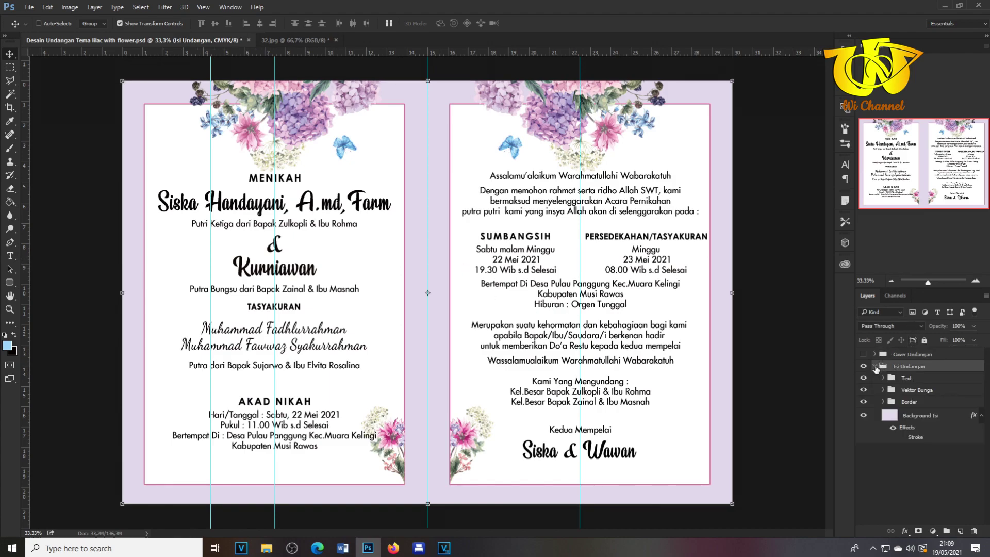
{"action": "left_click", "coordinate": [917, 380]}
{"action": "left_click", "coordinate": [923, 392]}
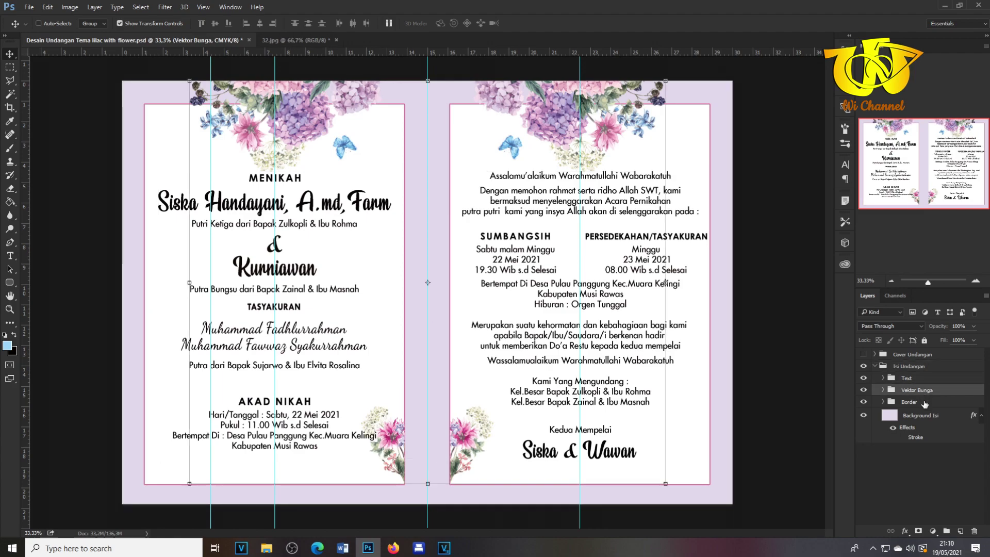
{"action": "left_click", "coordinate": [920, 405]}
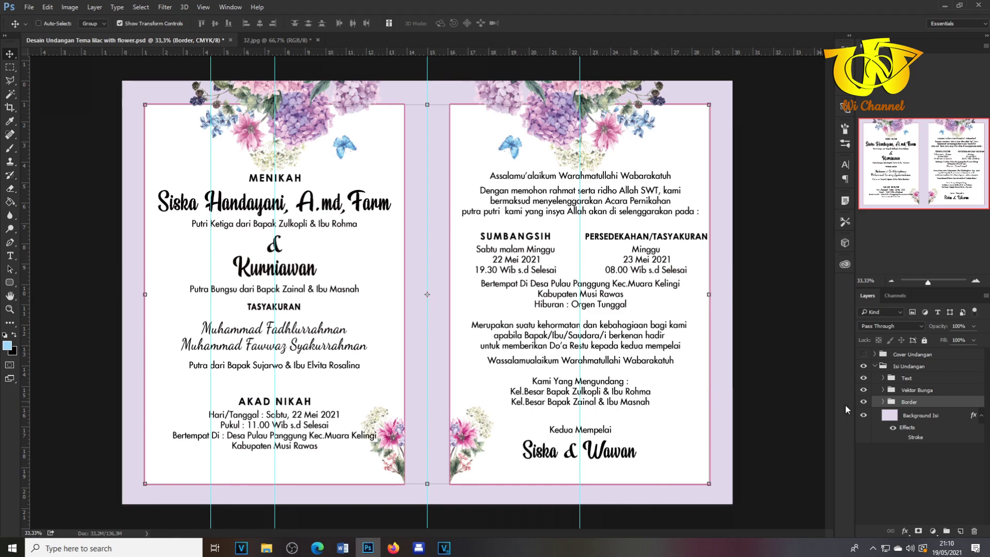
{"action": "left_click", "coordinate": [906, 379]}
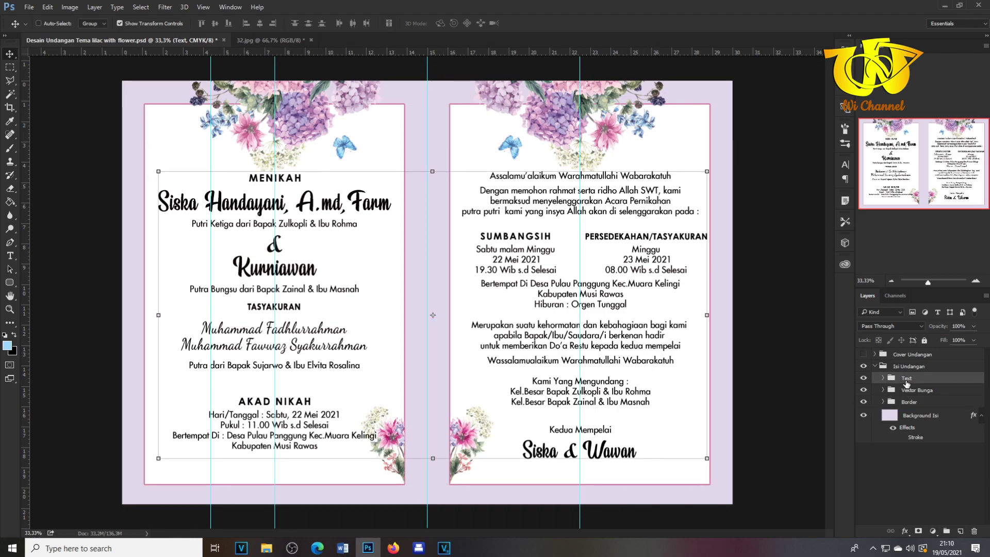
Toggle the inner-page Text group off and on, then inspect the MENIKAH heading with the Horizontal Type Tool.
{"action": "left_click", "coordinate": [864, 378]}
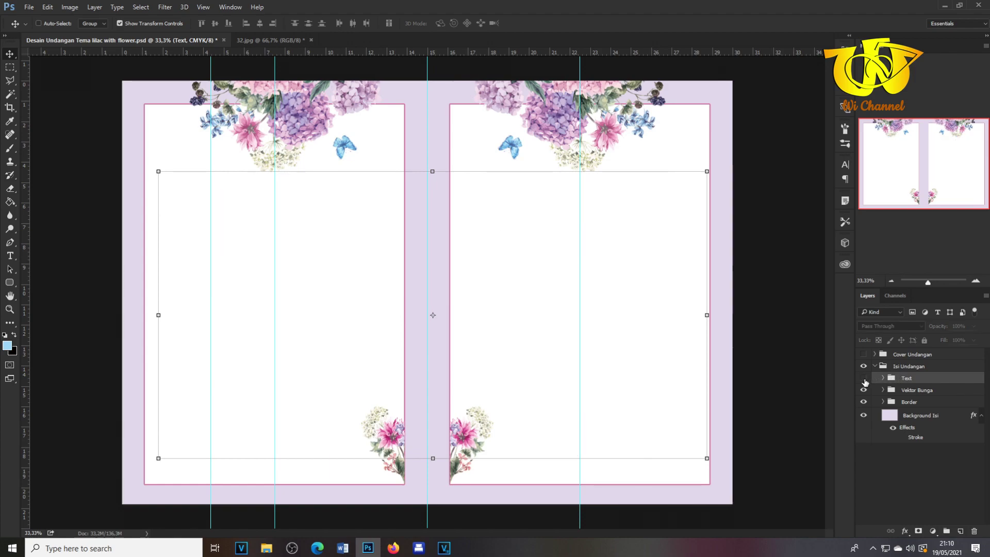
{"action": "left_click", "coordinate": [863, 379]}
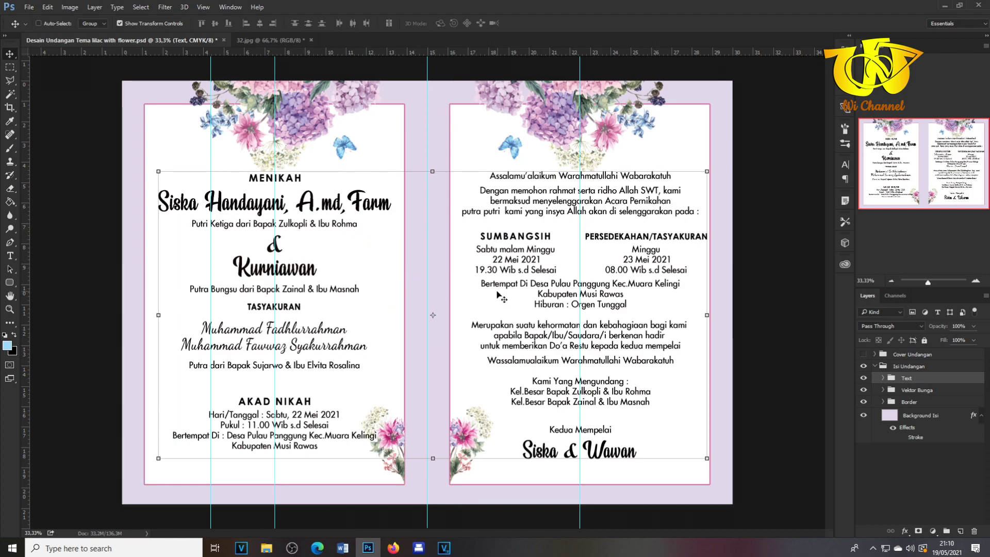
{"action": "left_click", "coordinate": [10, 255]}
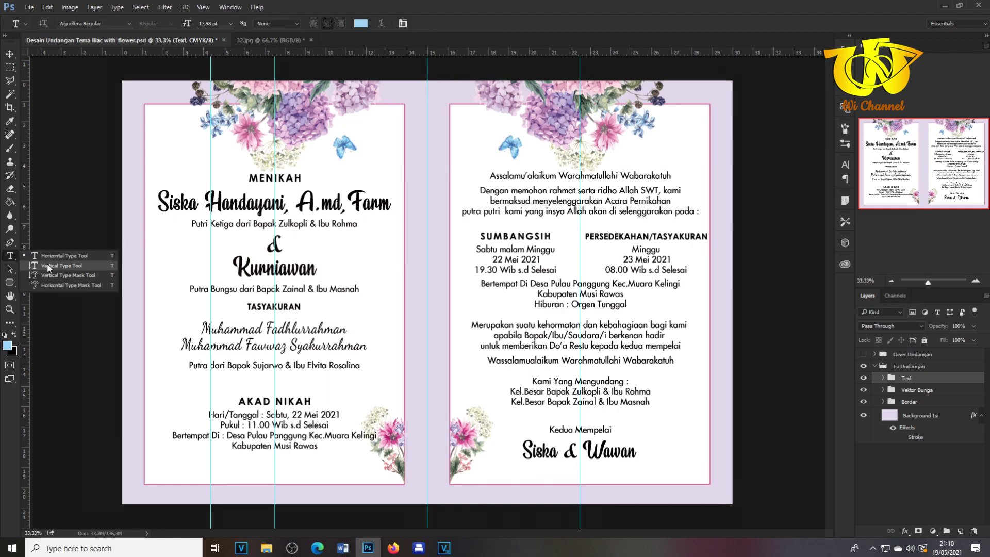
{"action": "left_click", "coordinate": [68, 256]}
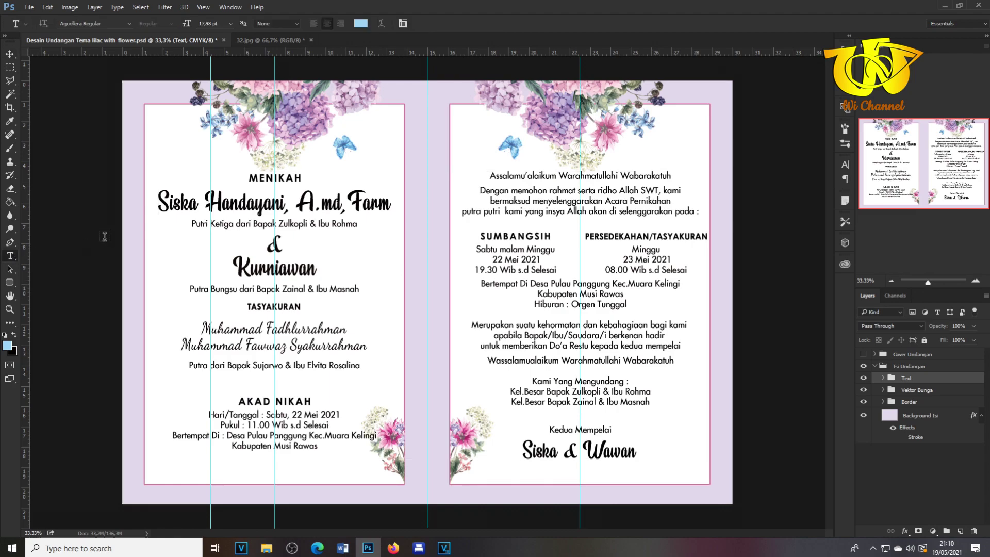
{"action": "left_click", "coordinate": [260, 181]}
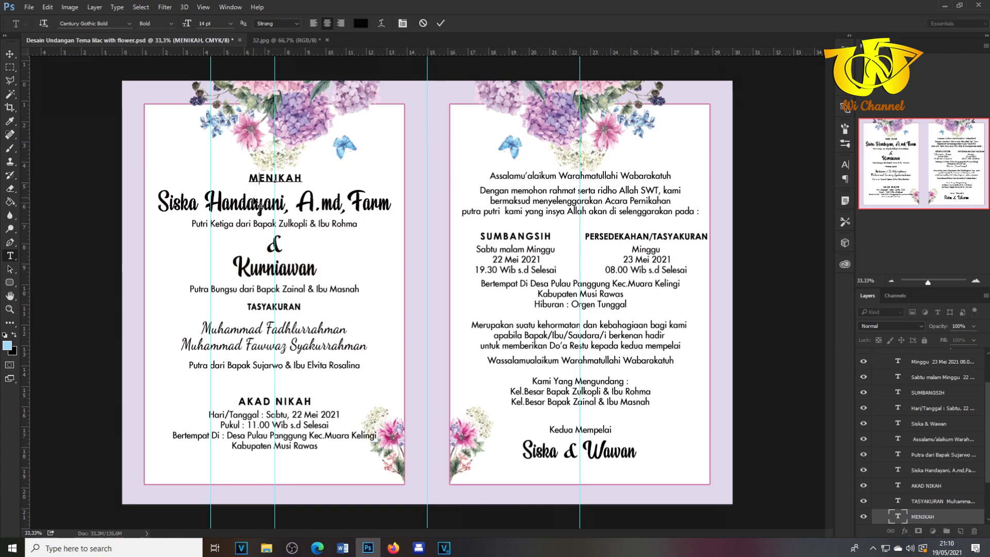
Select the bride's name line to check its font, committing without changes.
{"action": "left_click", "coordinate": [441, 24]}
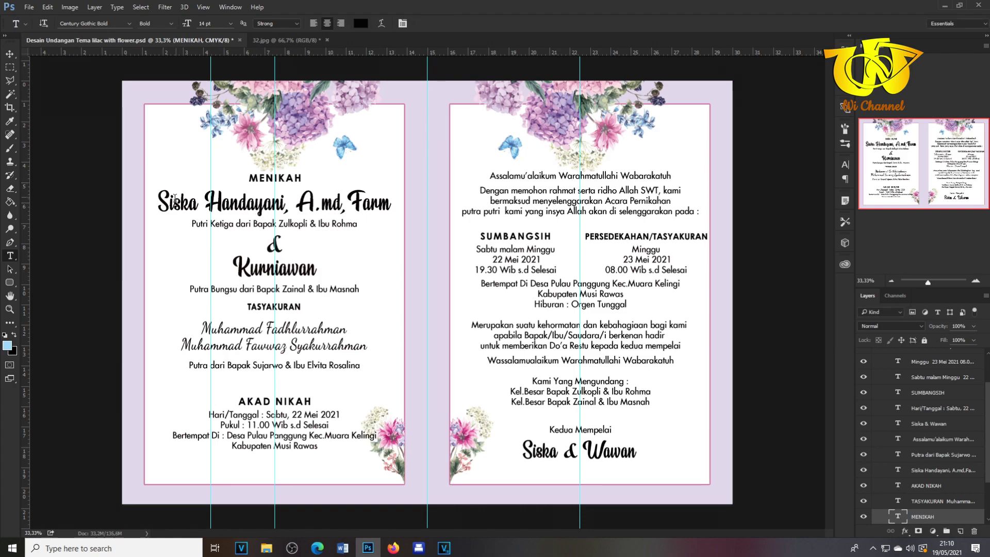
{"action": "left_click_drag", "start_coordinate": [157, 200], "coordinate": [396, 196]}
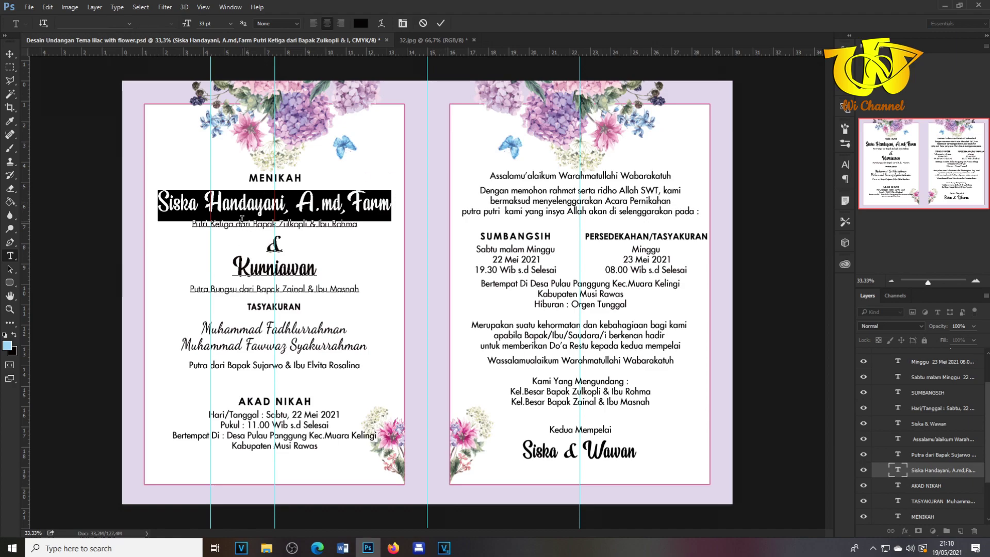
{"action": "left_click_drag", "start_coordinate": [157, 201], "coordinate": [404, 216]}
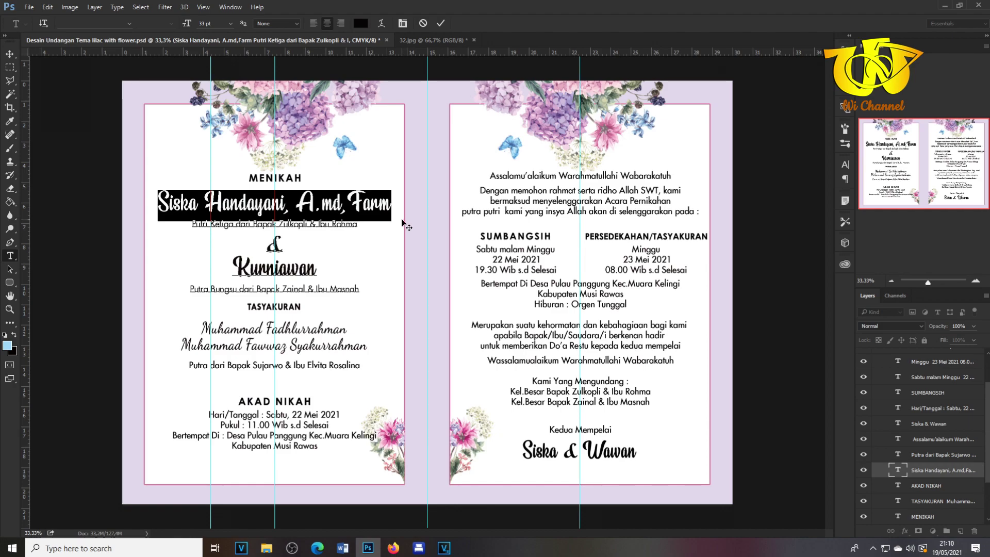
{"action": "left_click", "coordinate": [440, 23]}
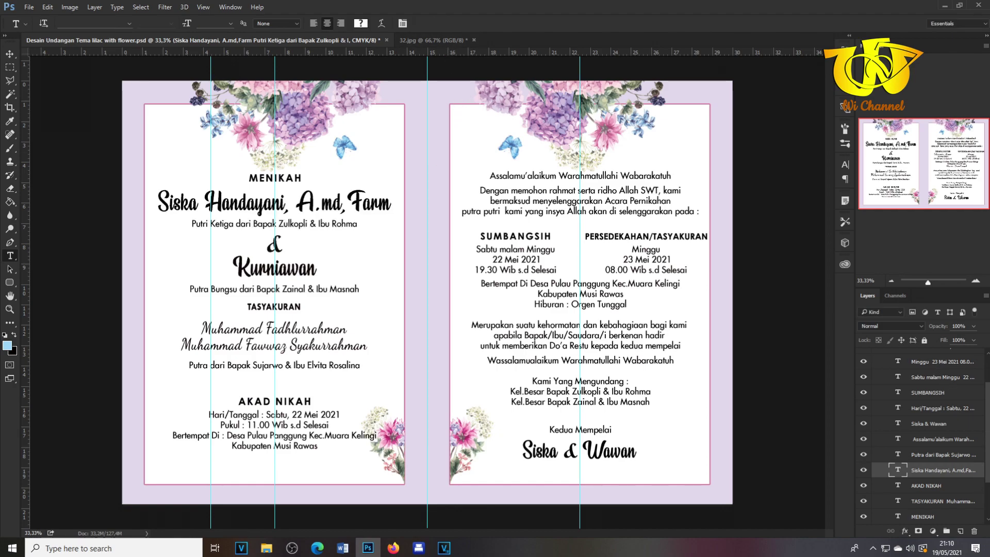
{"action": "scroll", "coordinate": [948, 471], "scroll_direction": "up", "scroll_amount": 3}
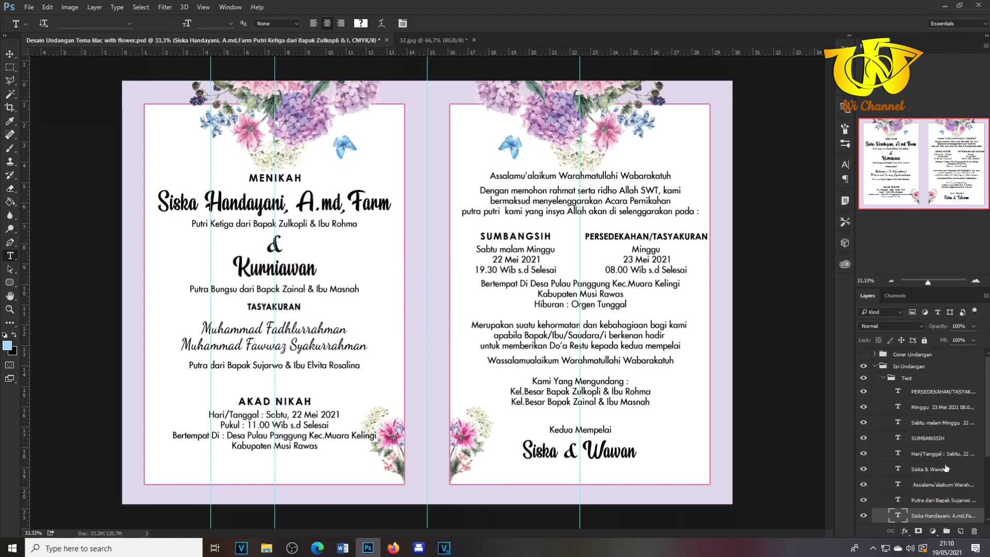
Collapse the Text group and toggle the Text and Vektor Bunga layers' visibility to inspect them.
{"action": "left_click", "coordinate": [884, 380]}
{"action": "left_click", "coordinate": [863, 378]}
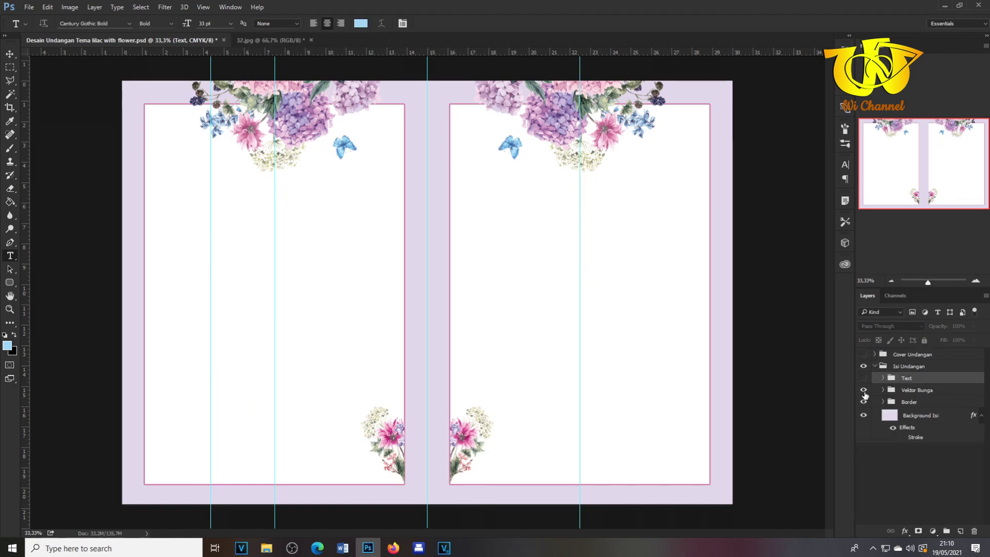
{"action": "left_click", "coordinate": [864, 378]}
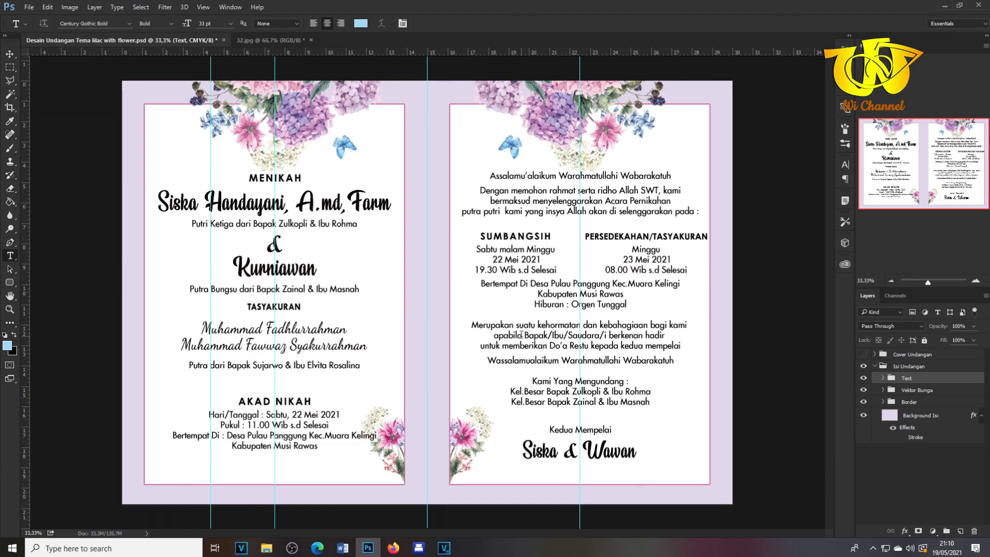
{"action": "left_click", "coordinate": [864, 390]}
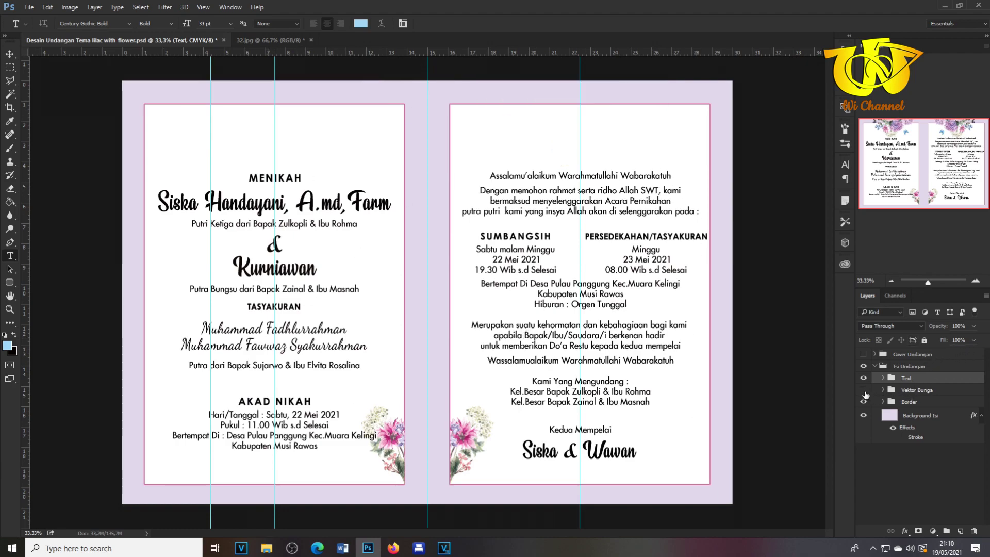
{"action": "left_click", "coordinate": [864, 391]}
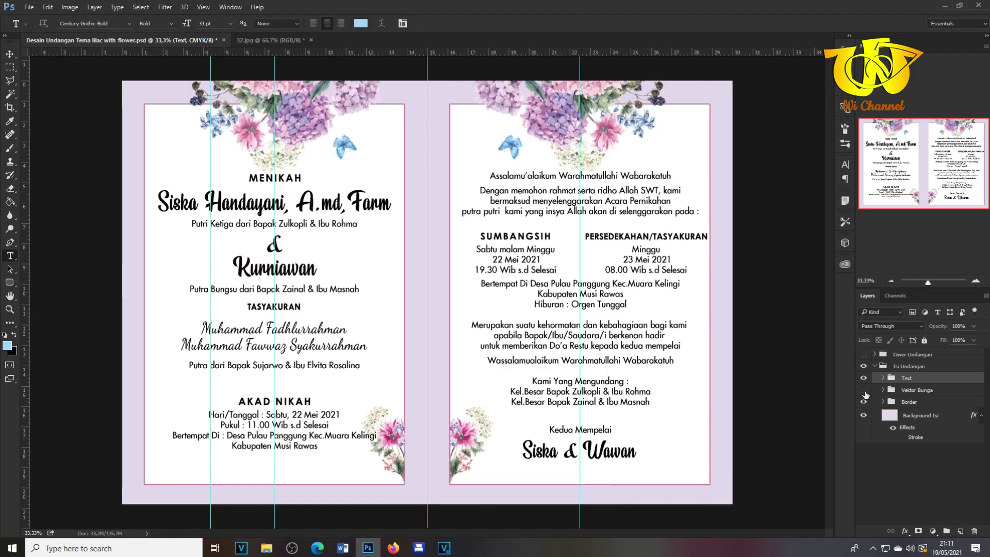
{"action": "left_click", "coordinate": [864, 391]}
{"action": "left_click", "coordinate": [914, 391]}
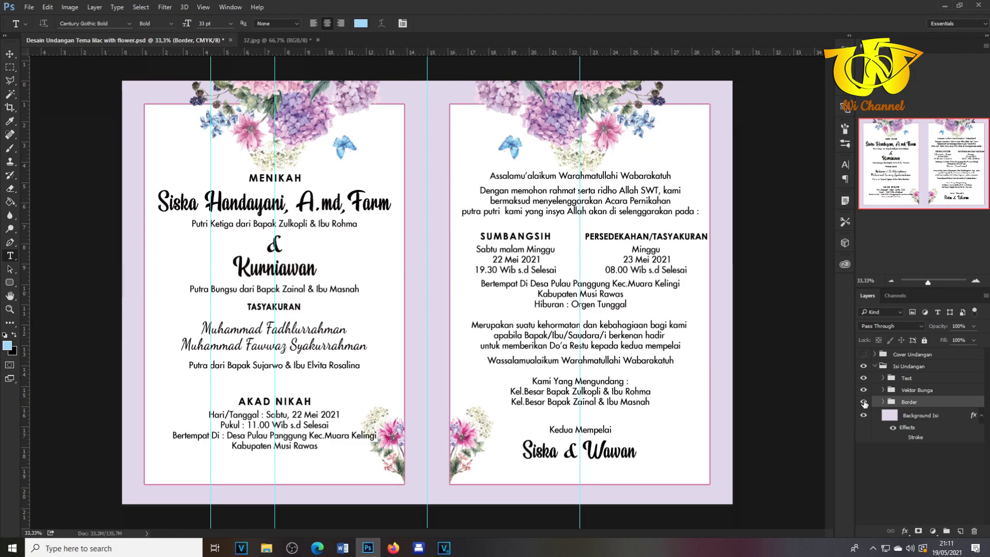
Toggle the Border and Background Isi layers off and on, then collapse Isi Undangan.
{"action": "left_click", "coordinate": [863, 401]}
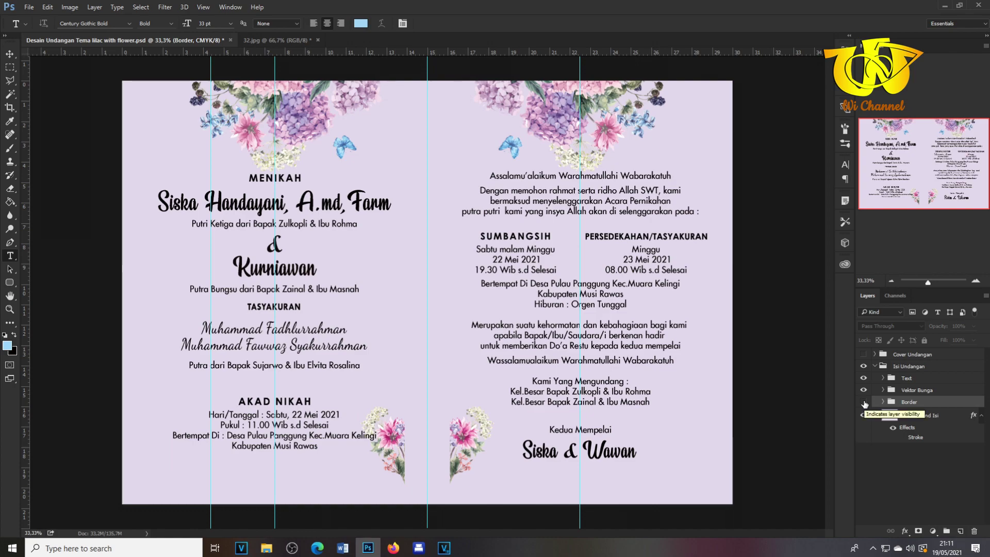
{"action": "left_click", "coordinate": [863, 402]}
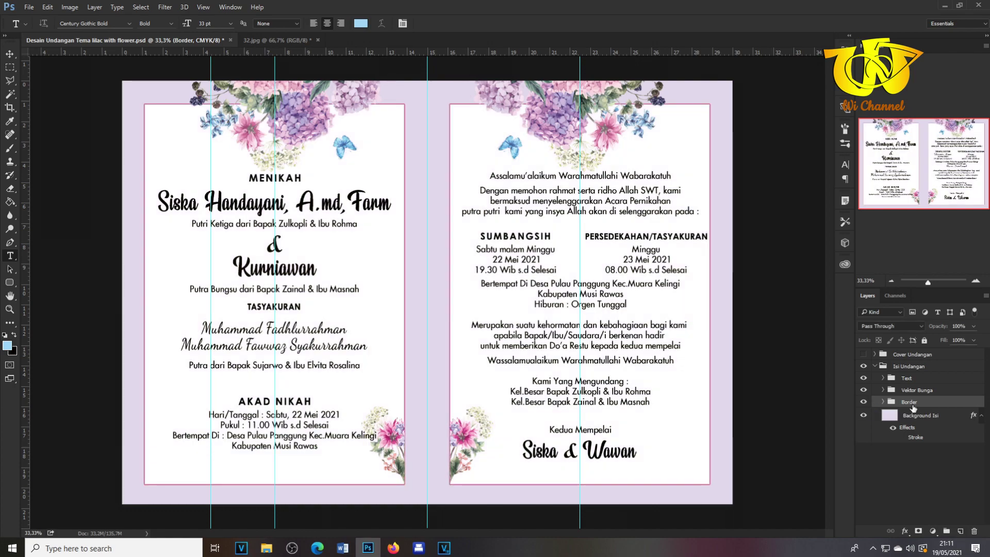
{"action": "left_click", "coordinate": [927, 419]}
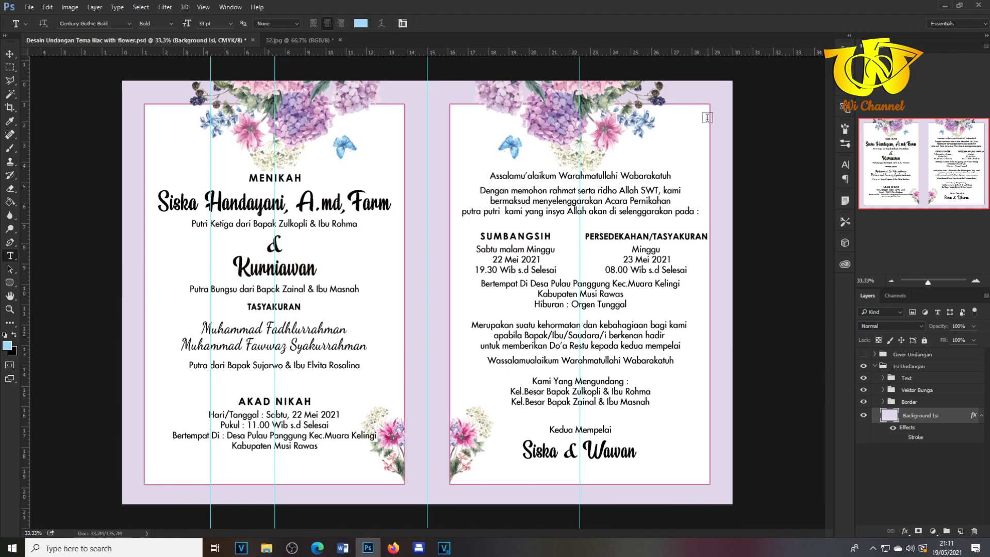
{"action": "left_click", "coordinate": [864, 417]}
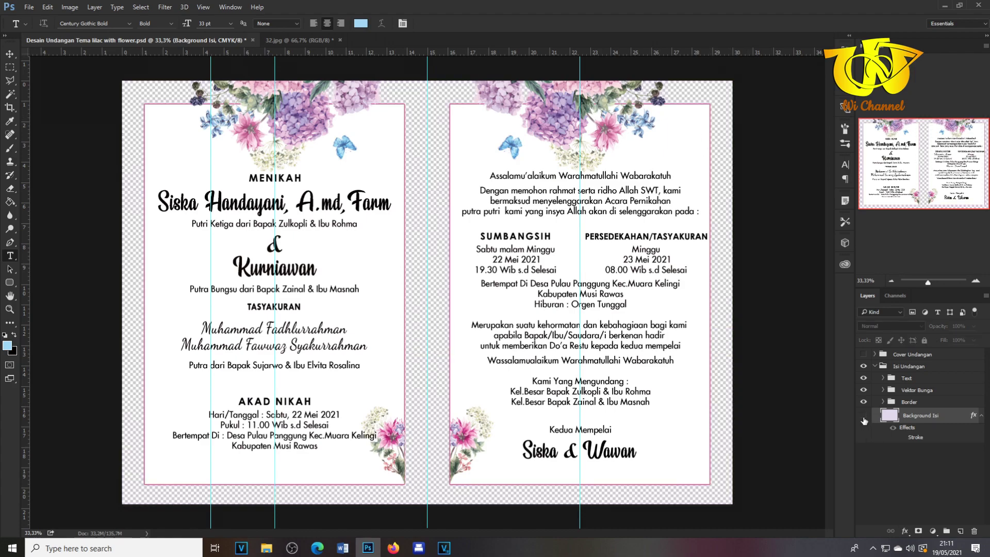
{"action": "left_click", "coordinate": [863, 418]}
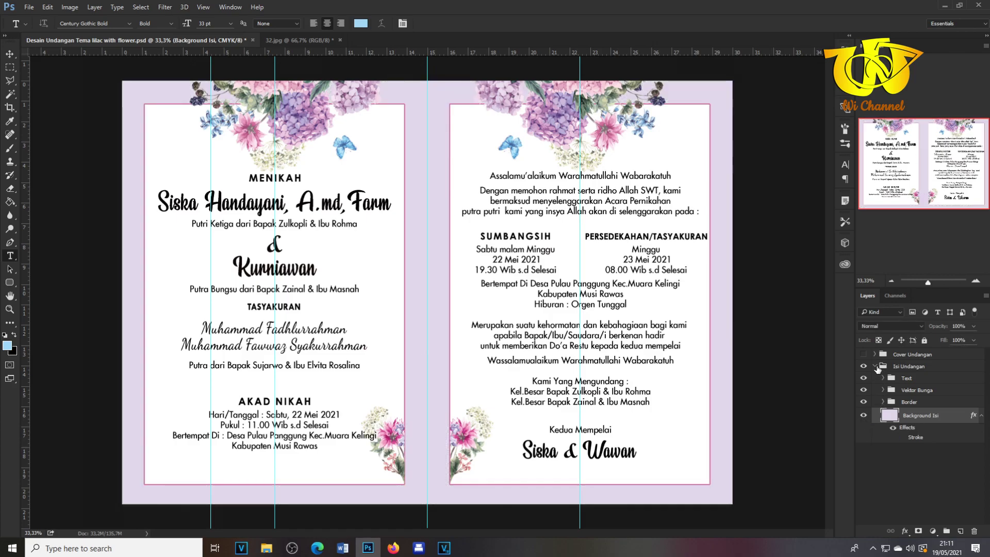
{"action": "left_click", "coordinate": [876, 367]}
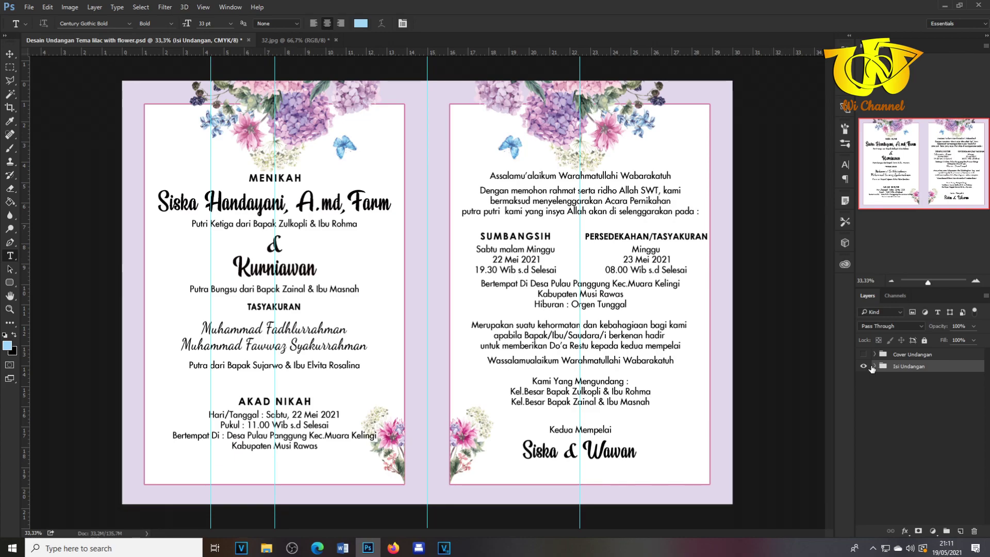
Swap the inner pages for the cover, click into the THE WEDDING title, and switch to File Explorer.
{"action": "left_click", "coordinate": [864, 365]}
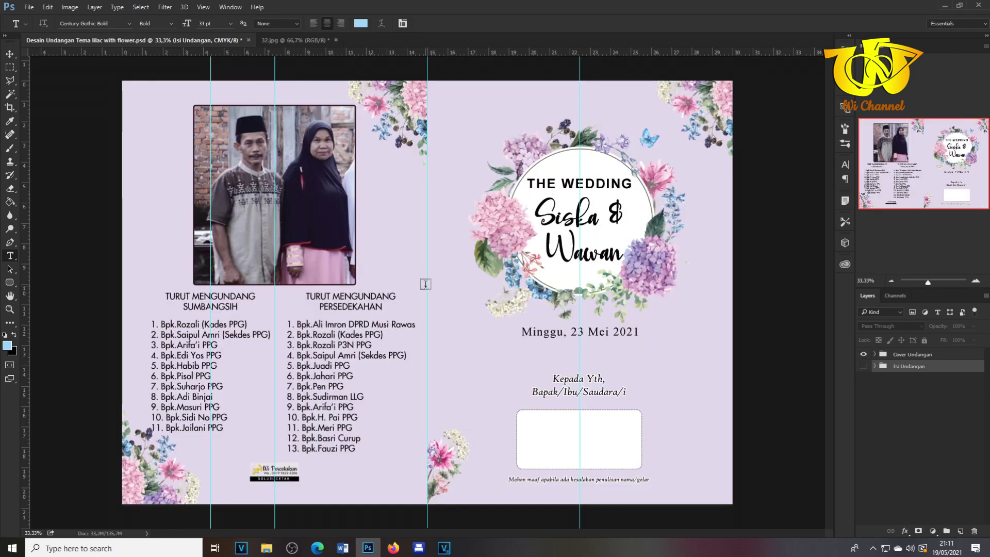
{"action": "left_click", "coordinate": [561, 190]}
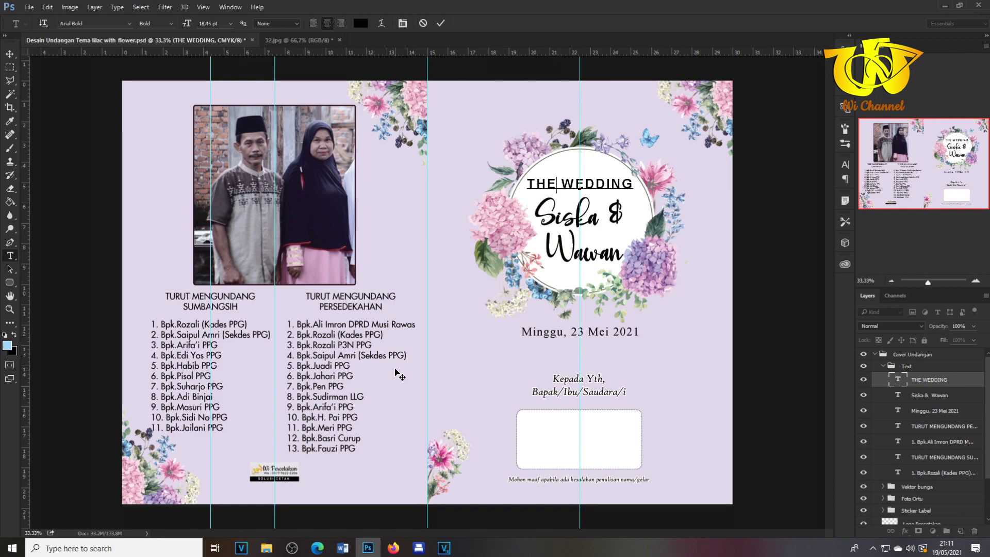
{"action": "left_click", "coordinate": [266, 547]}
{"action": "mouse_move", "coordinate": [70, 325]}
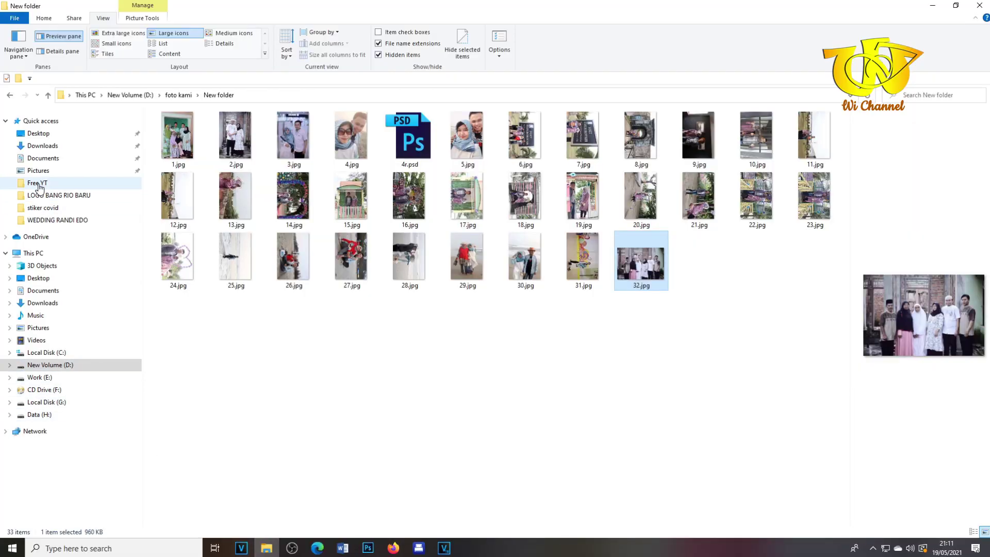
Browse Free YT > ok > Upload > design folder to reach the fontnya folder.
{"action": "left_click", "coordinate": [61, 184]}
{"action": "double_click", "coordinate": [161, 153]}
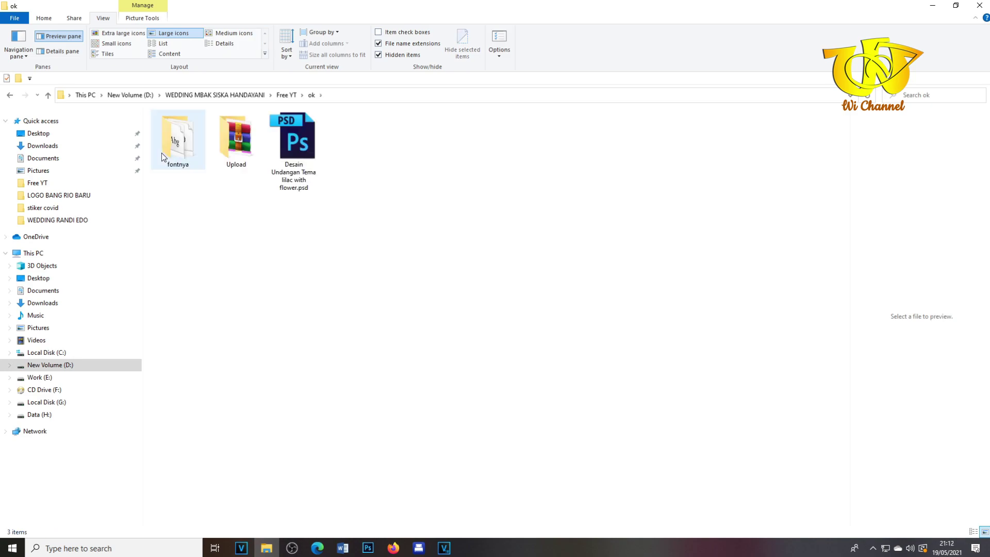
{"action": "double_click", "coordinate": [235, 163]}
{"action": "double_click", "coordinate": [235, 163]}
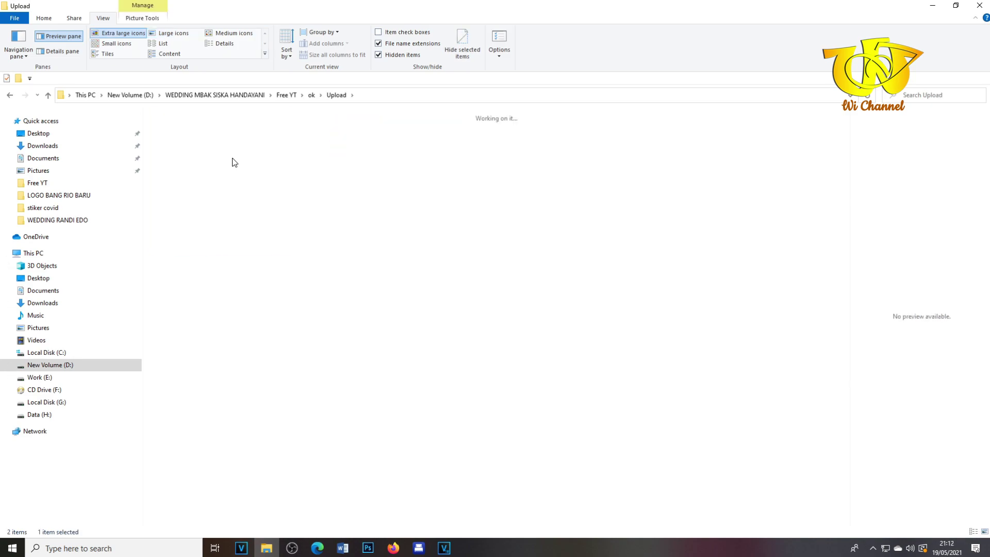
{"action": "double_click", "coordinate": [187, 154]}
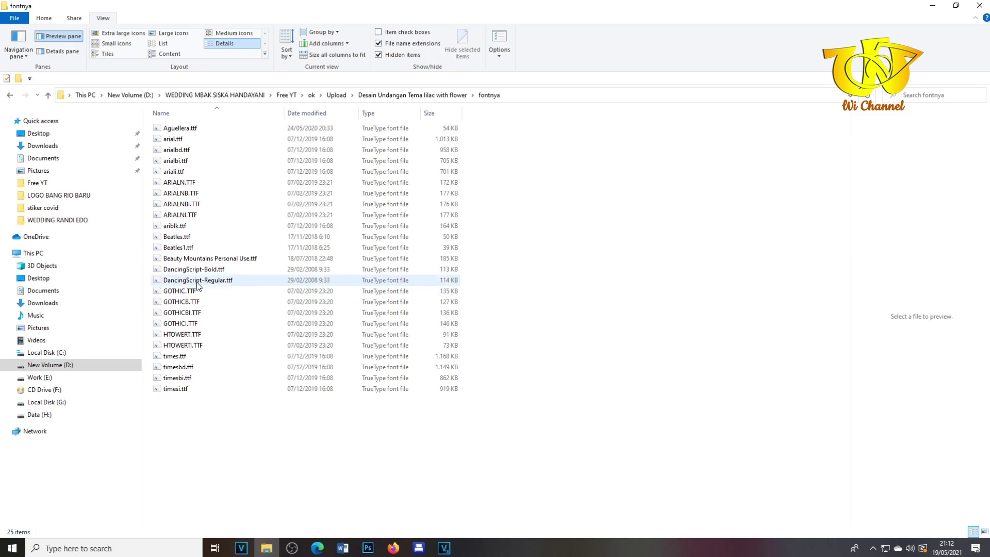
Install Aguellera.ttf, confirming replacement of the already installed copy.
{"action": "right_click", "coordinate": [172, 128]}
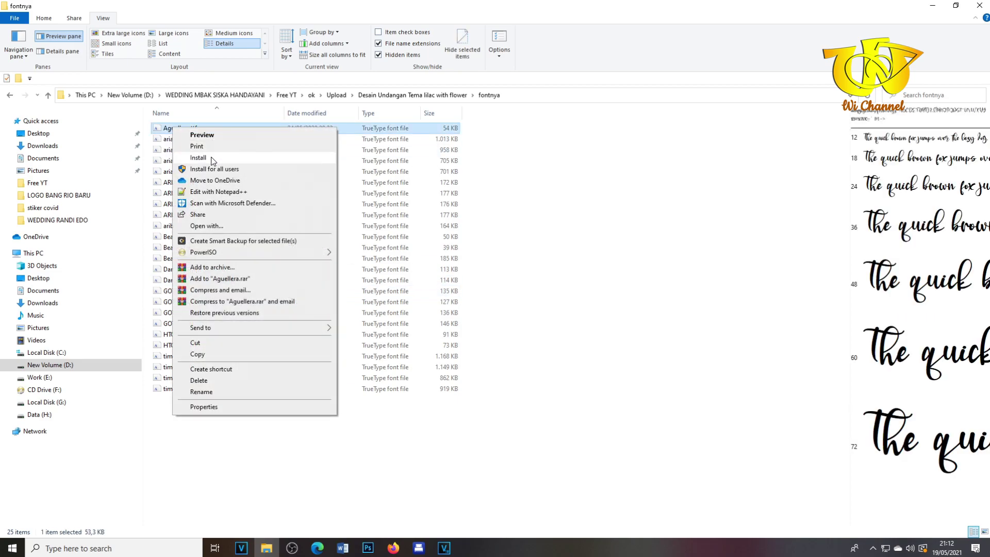
{"action": "left_click", "coordinate": [212, 161]}
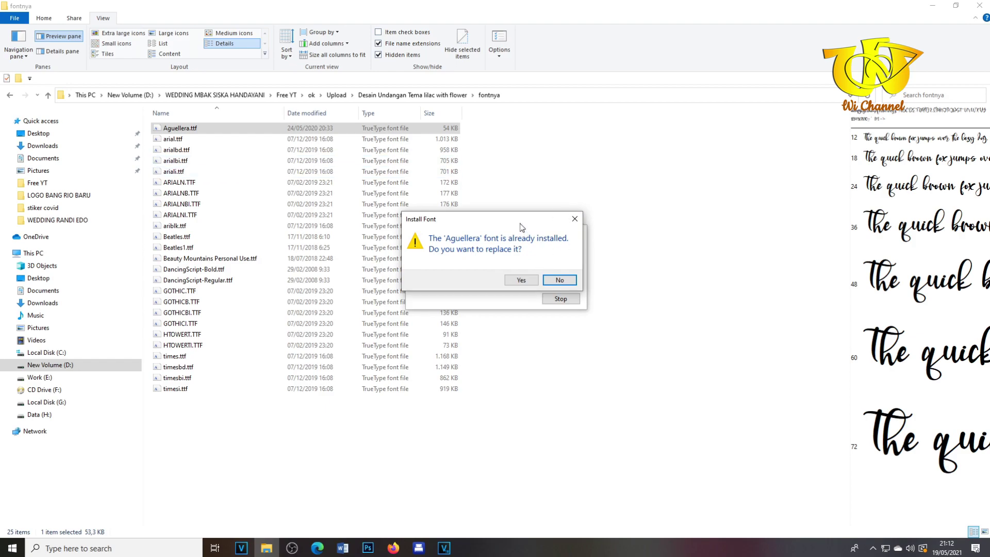
{"action": "left_click_drag", "start_coordinate": [522, 227], "coordinate": [683, 179]}
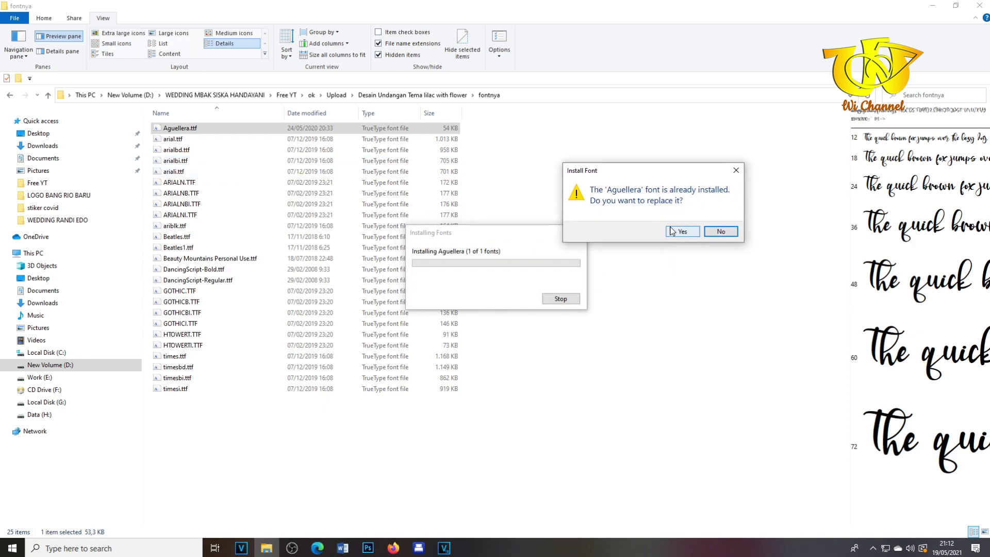
{"action": "left_click_drag", "start_coordinate": [656, 172], "coordinate": [505, 185]}
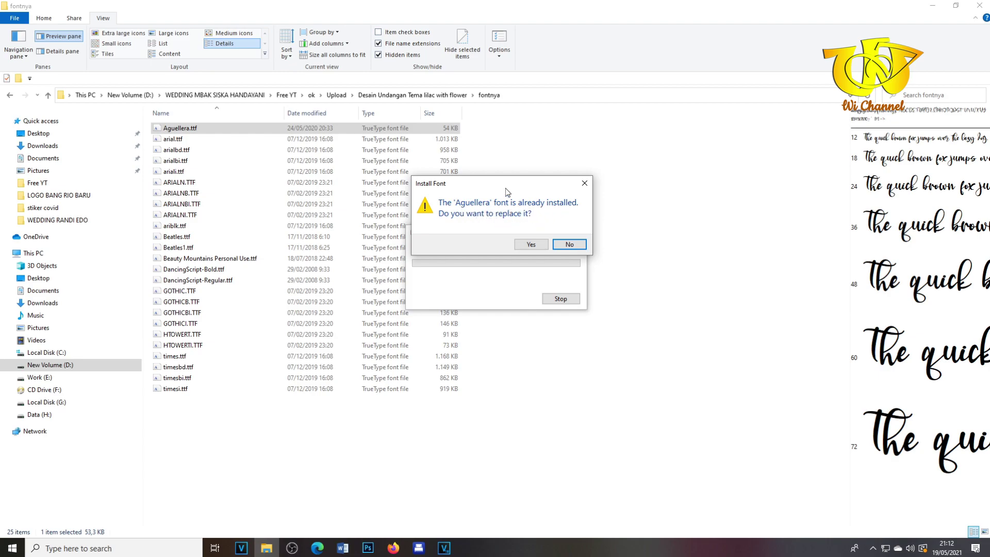
{"action": "left_click_drag", "start_coordinate": [507, 189], "coordinate": [498, 209]}
{"action": "left_click", "coordinate": [525, 265]}
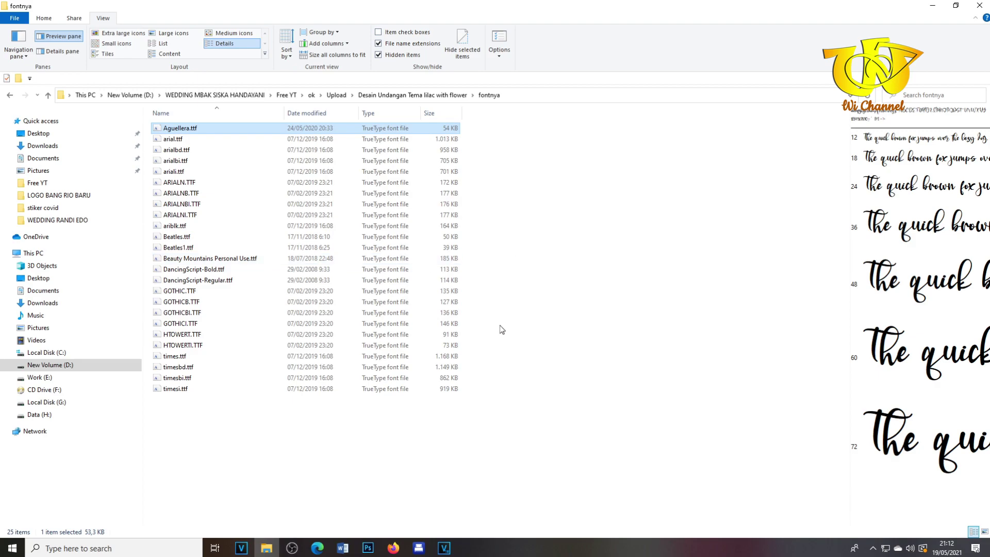
{"action": "left_click", "coordinate": [367, 548]}
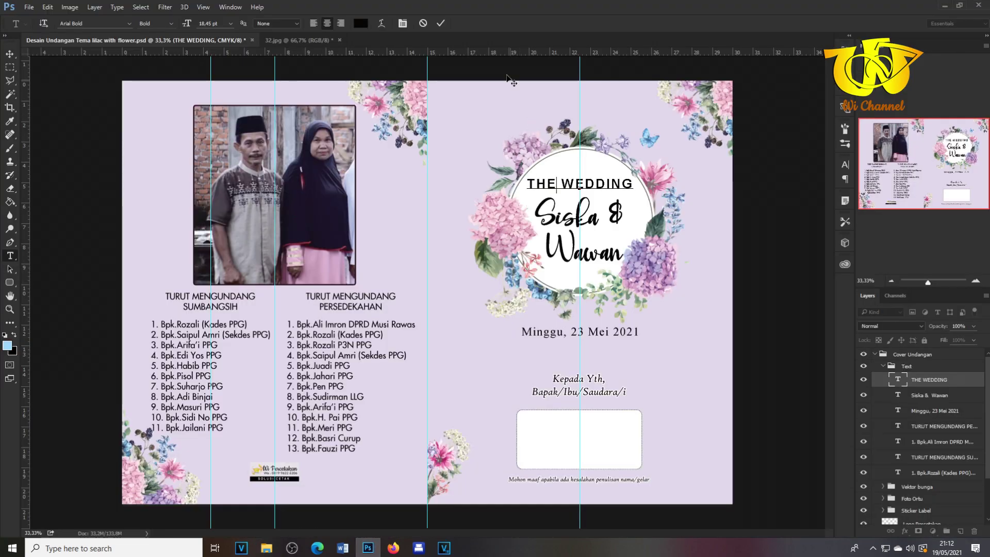
Commit the THE WEDDING text edit, collapse the Text and Cover Undangan groups, and minimise Photoshop.
{"action": "left_click", "coordinate": [441, 23]}
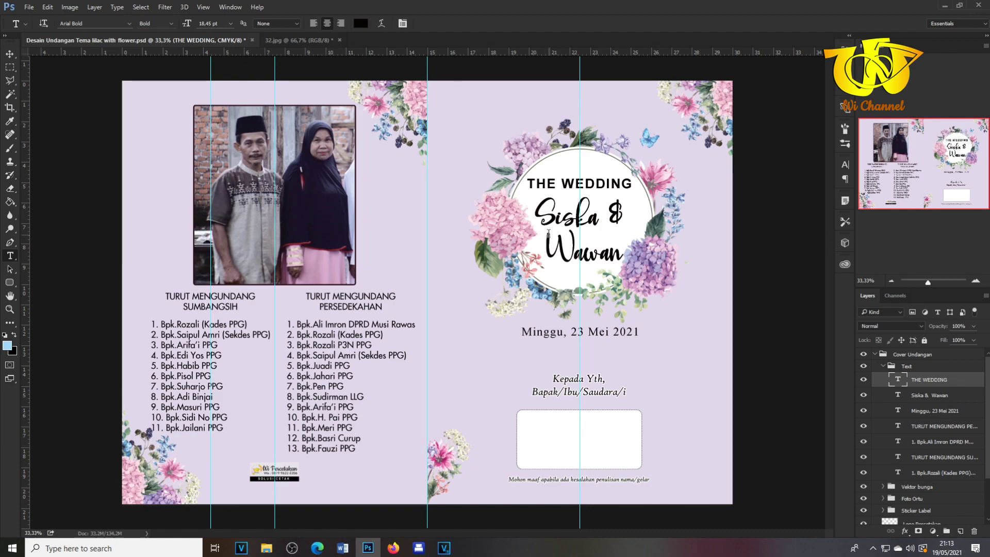
{"action": "left_click", "coordinate": [884, 366]}
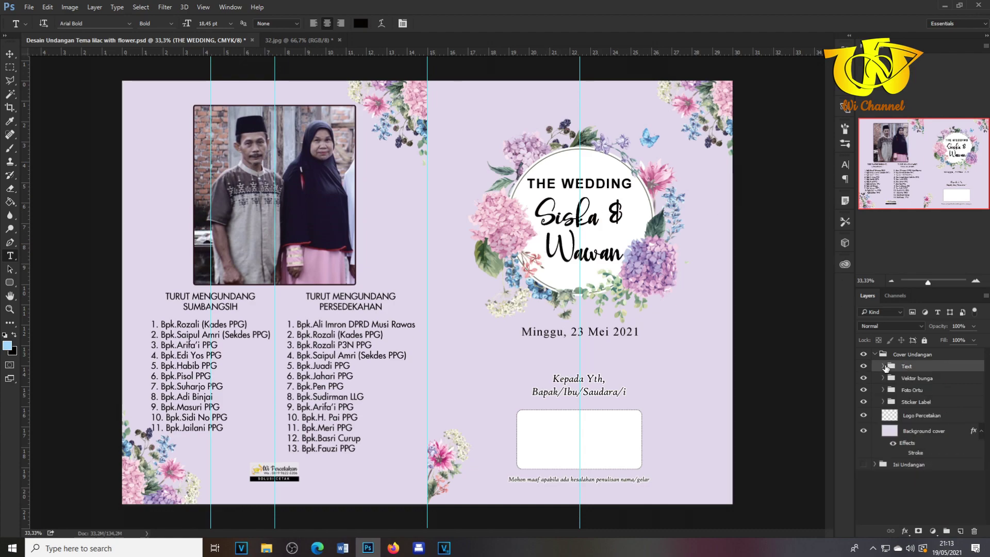
{"action": "left_click", "coordinate": [874, 354]}
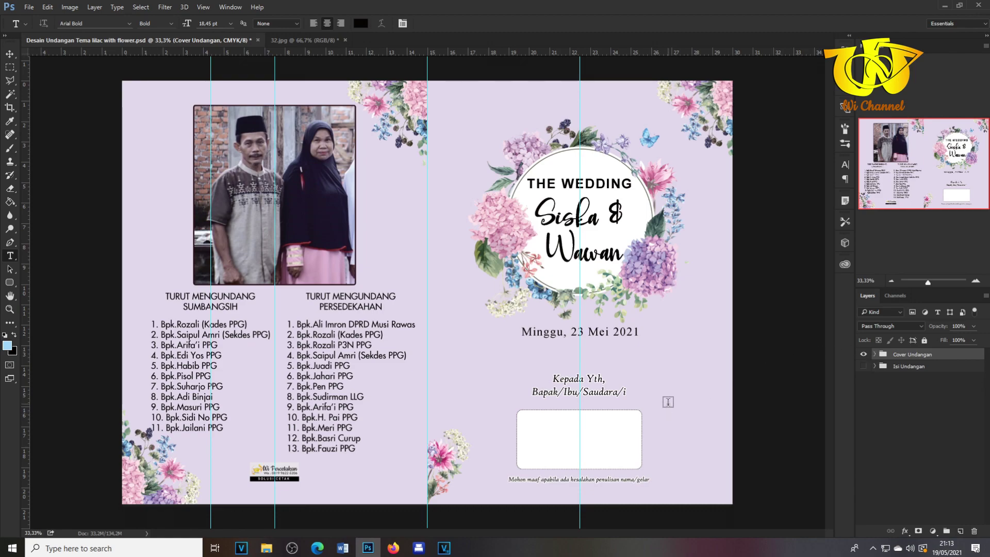
{"action": "left_click", "coordinate": [944, 5]}
Minimise File Explorer and restore the OBS Studio window from the taskbar.
{"action": "left_click", "coordinate": [932, 6]}
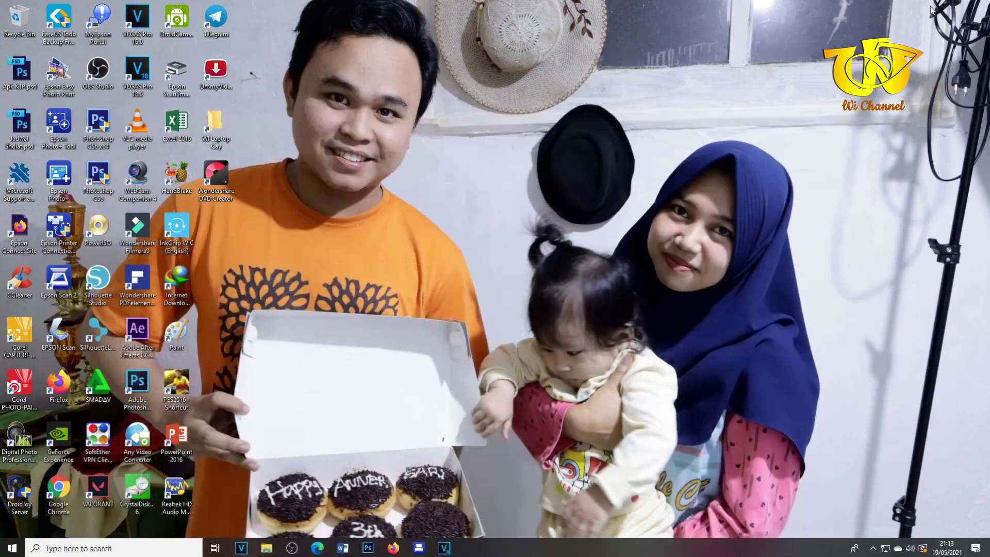
{"action": "left_click", "coordinate": [292, 548]}
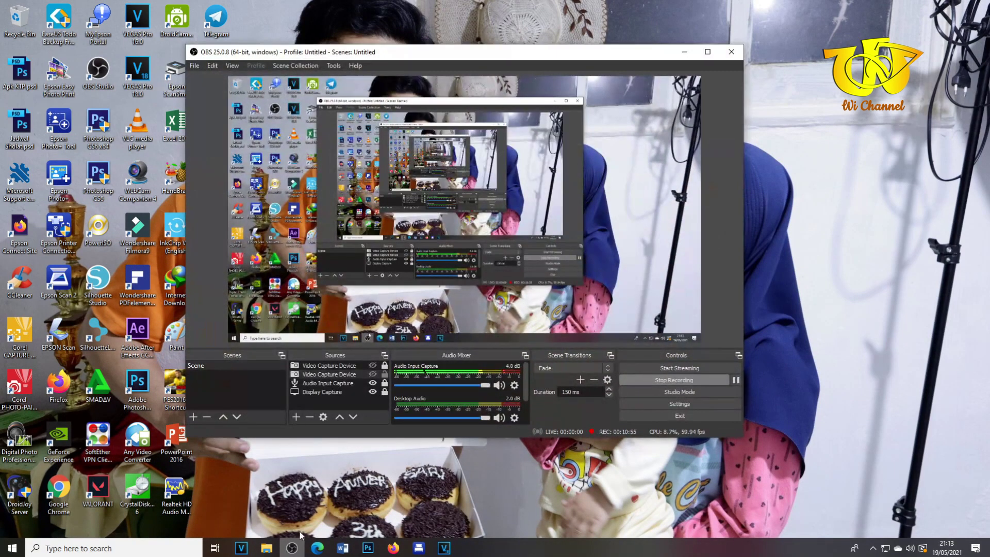